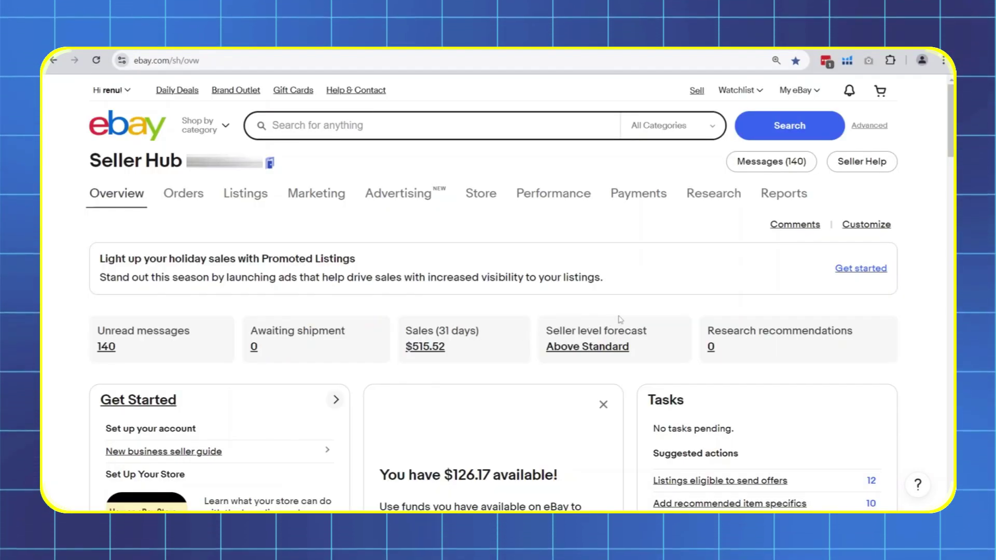
Open the Uploads page of the Seller Hub reports and start getting a bulk listing template
mouse_move(784, 200)
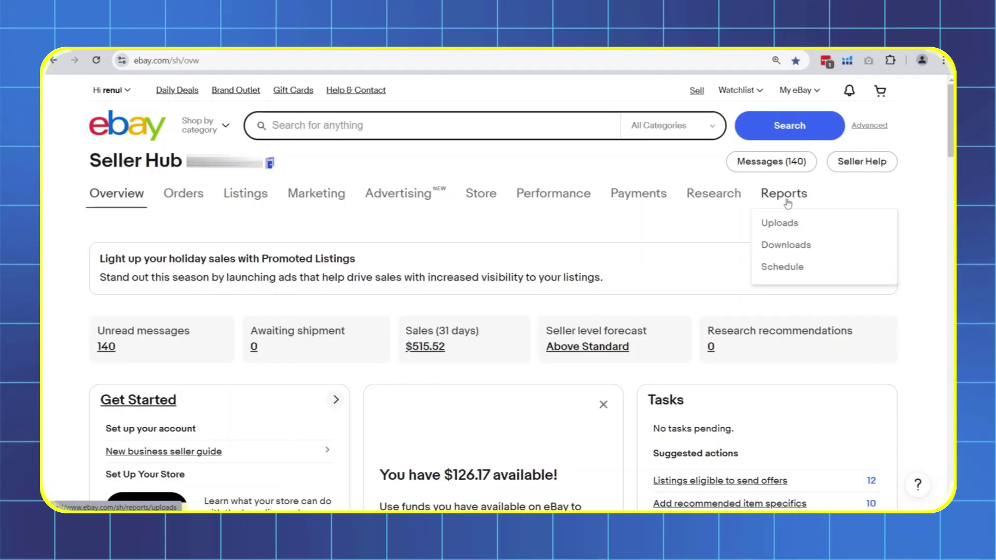
click(772, 224)
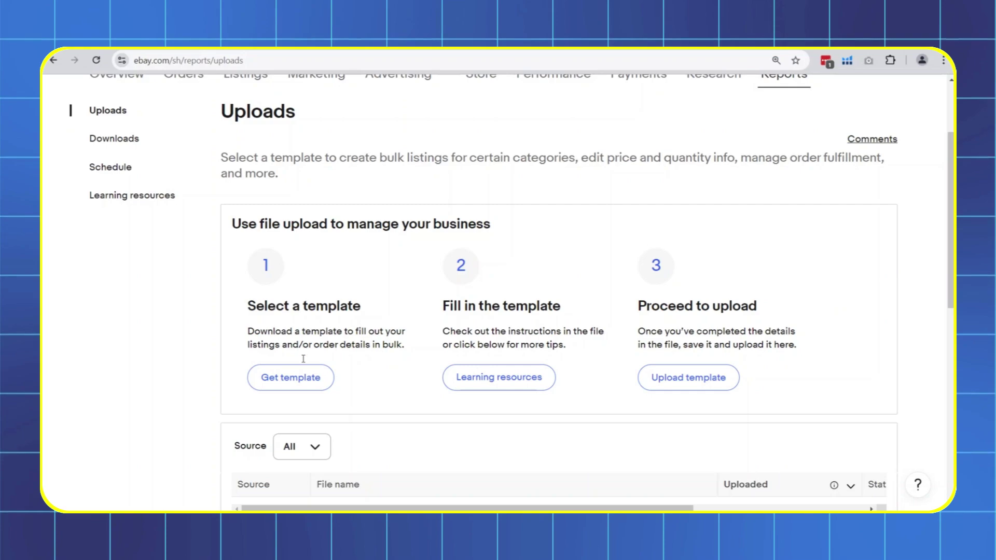
click(290, 383)
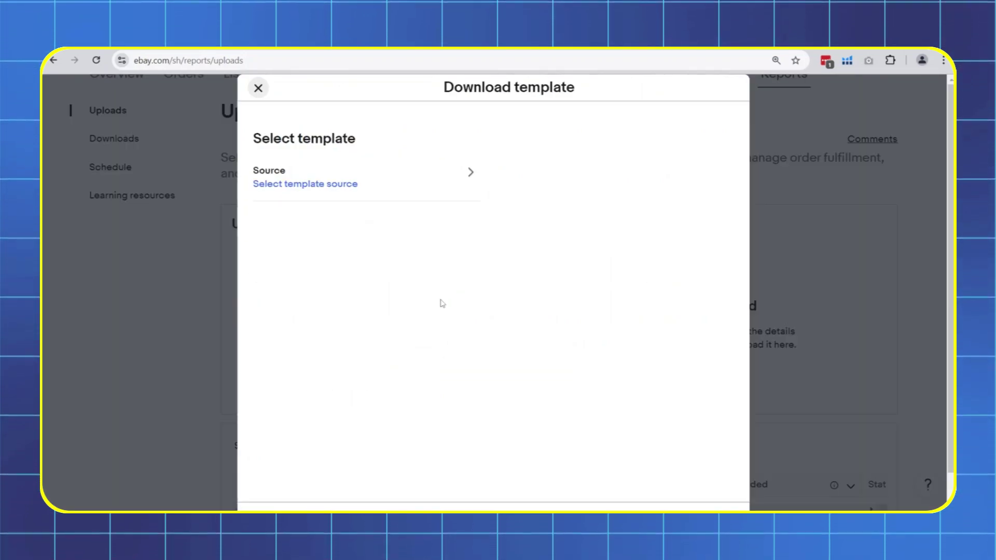
Set the template source to Listings and the template type to Create or Schedule new listings
click(349, 184)
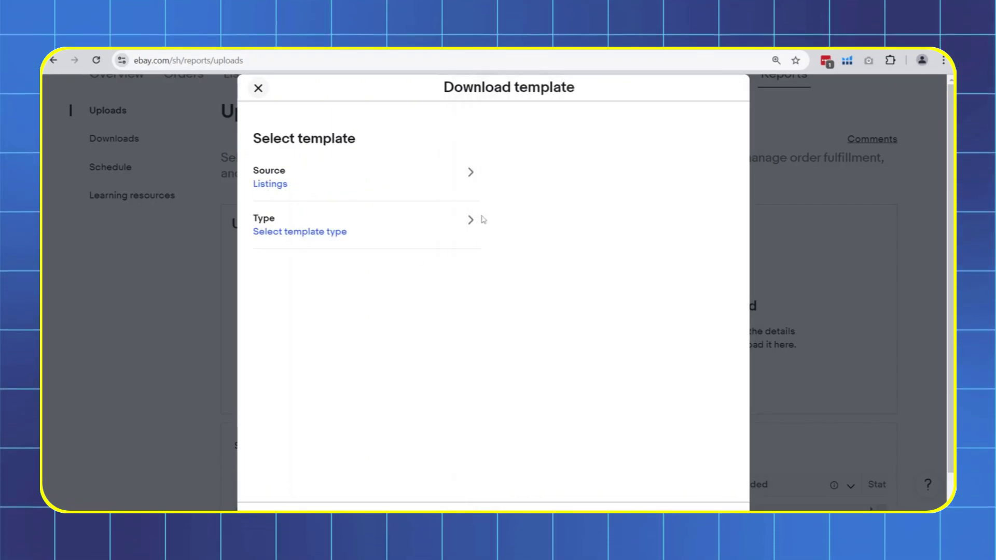
click(385, 231)
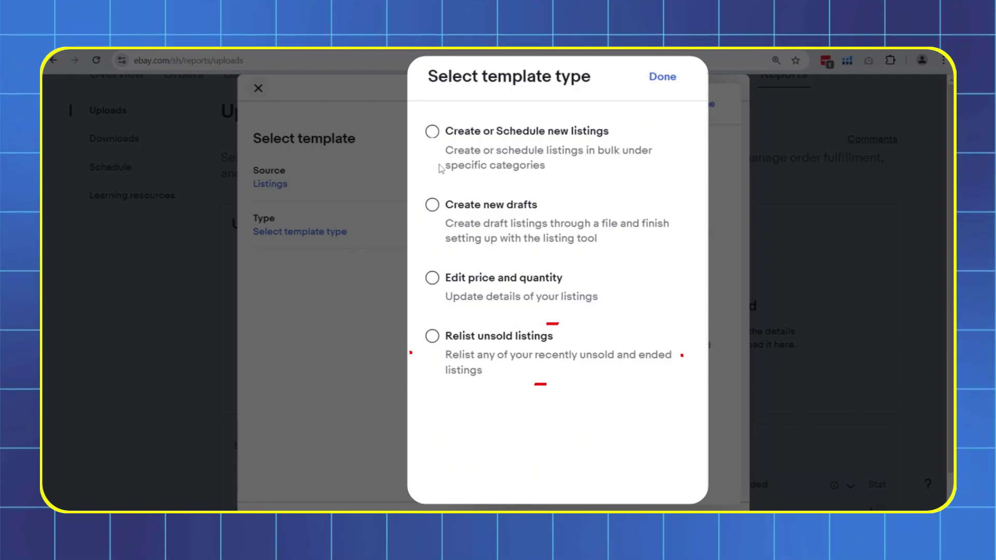
click(475, 132)
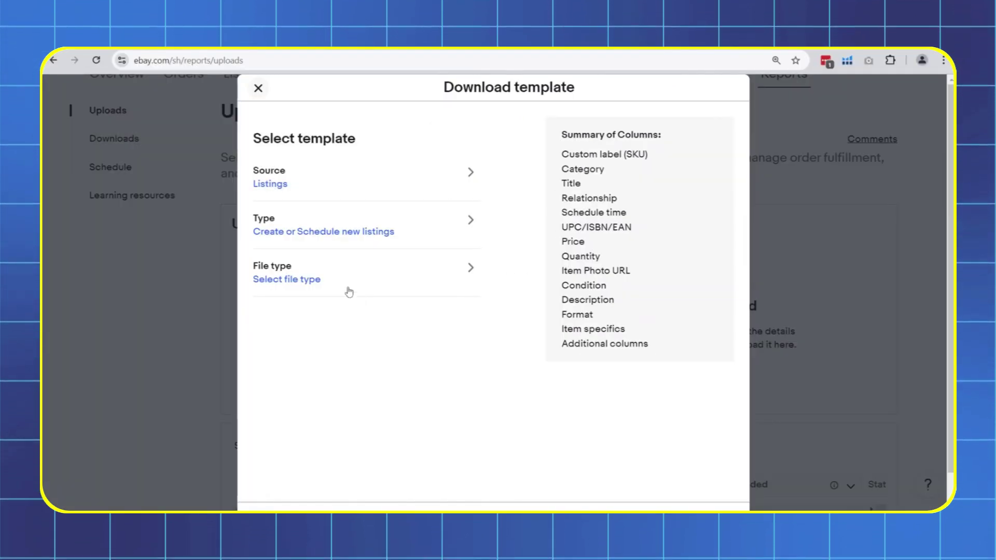
Set the template's file type to Excel Spreadsheet (.xlsx)
click(371, 283)
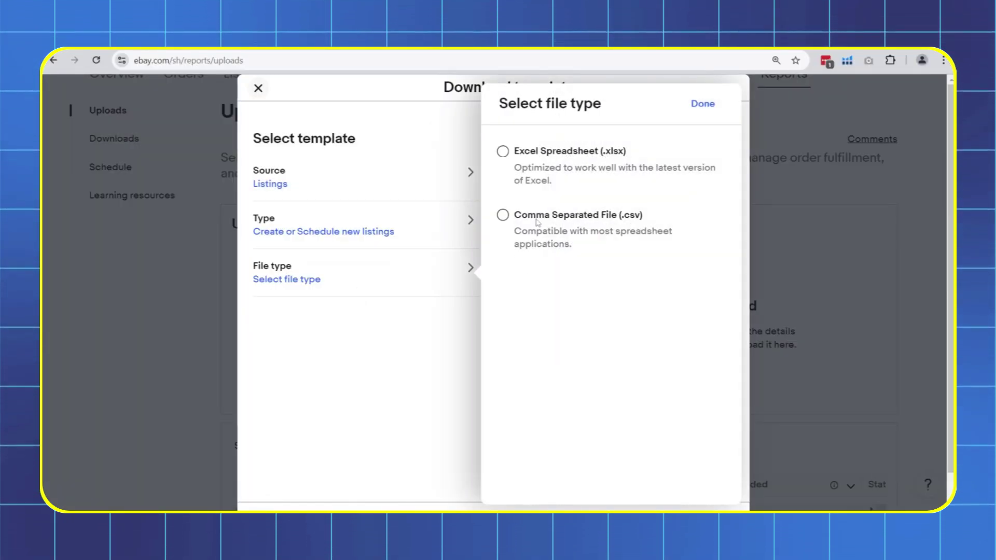
drag(514, 215, 637, 218)
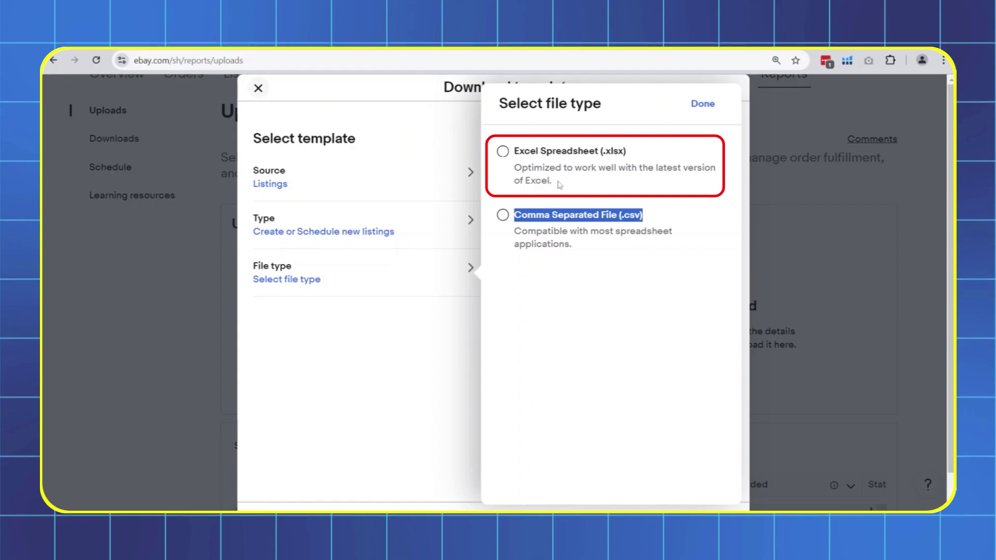
drag(515, 151, 625, 152)
click(626, 152)
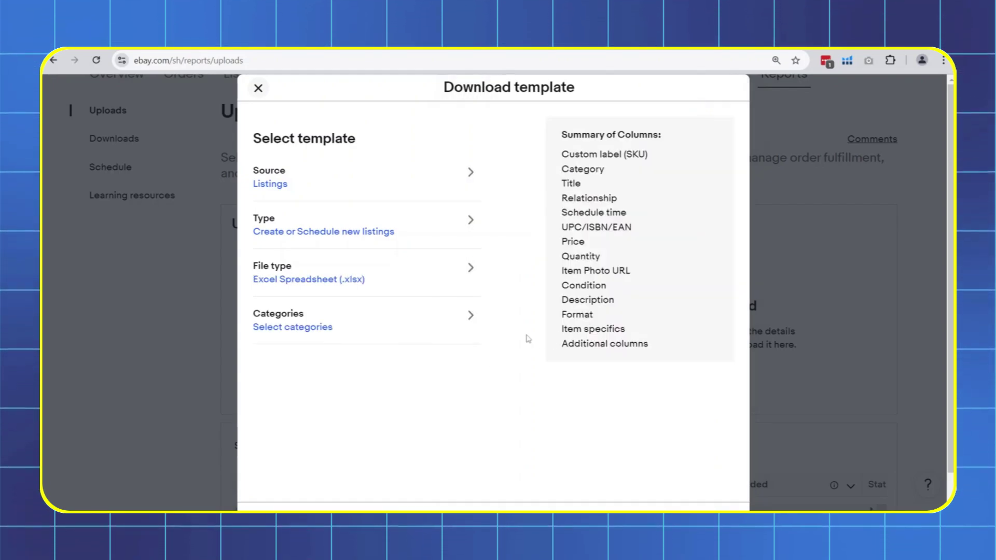
Choose the template option for up to 5 categories and look through the list of main categories
click(469, 317)
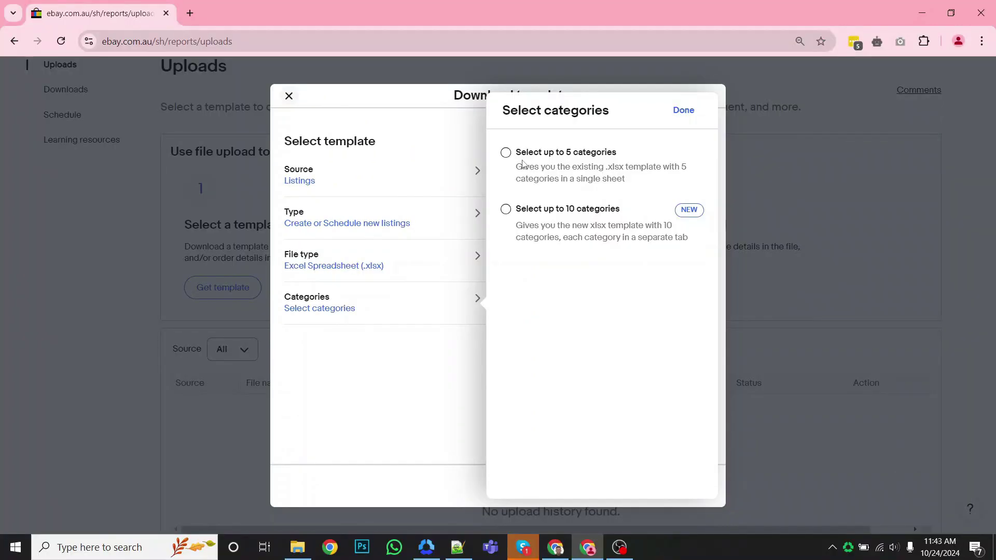
drag(518, 161, 617, 161)
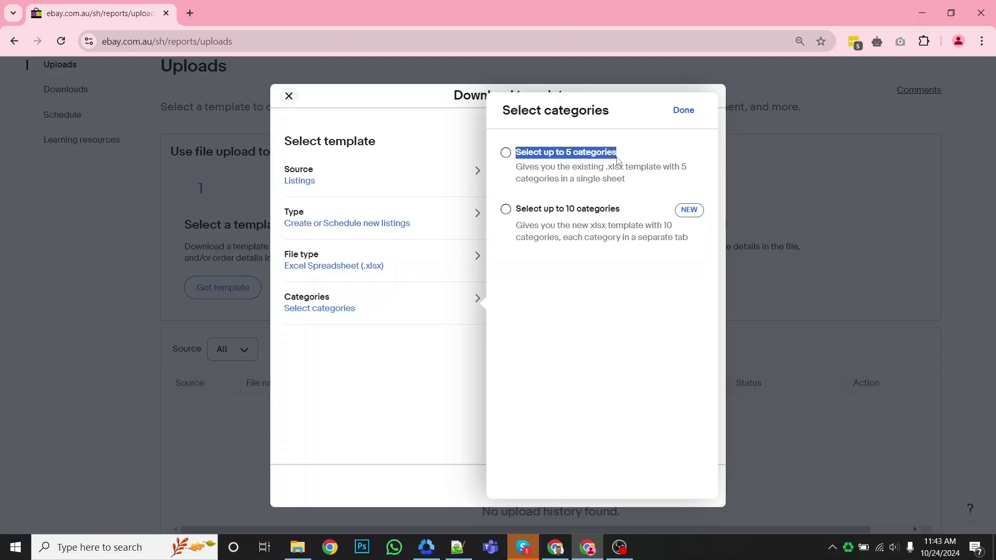
drag(517, 214, 619, 214)
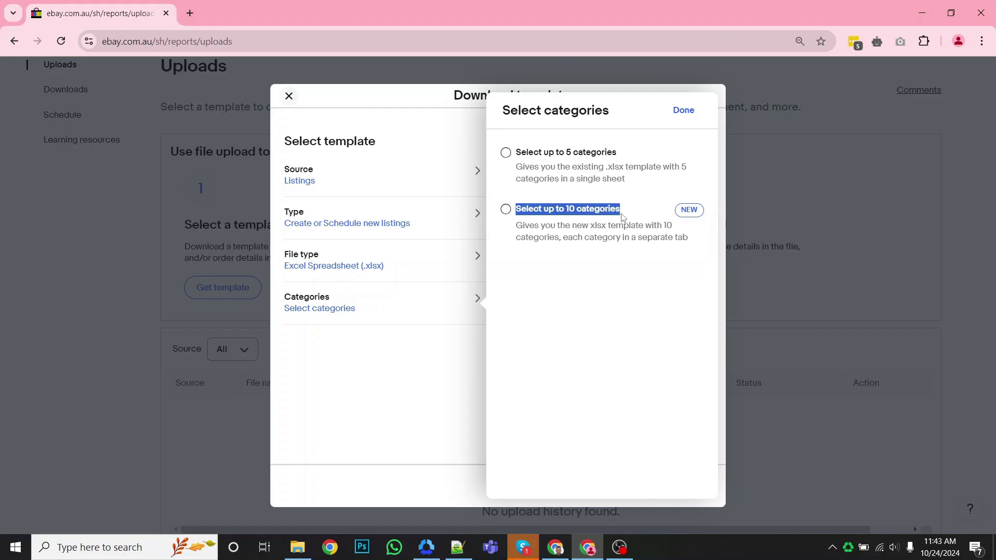
click(531, 176)
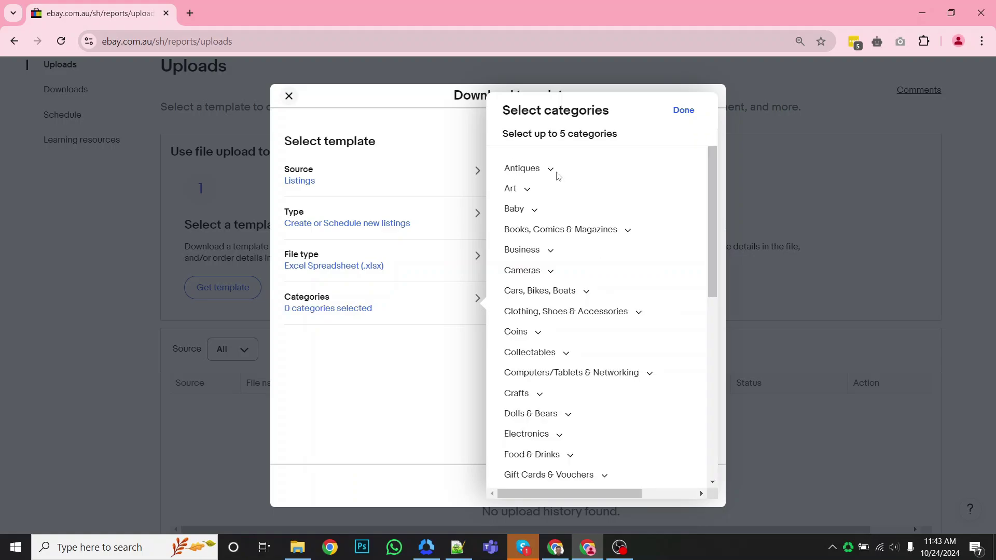
scroll(542, 349, down, 8)
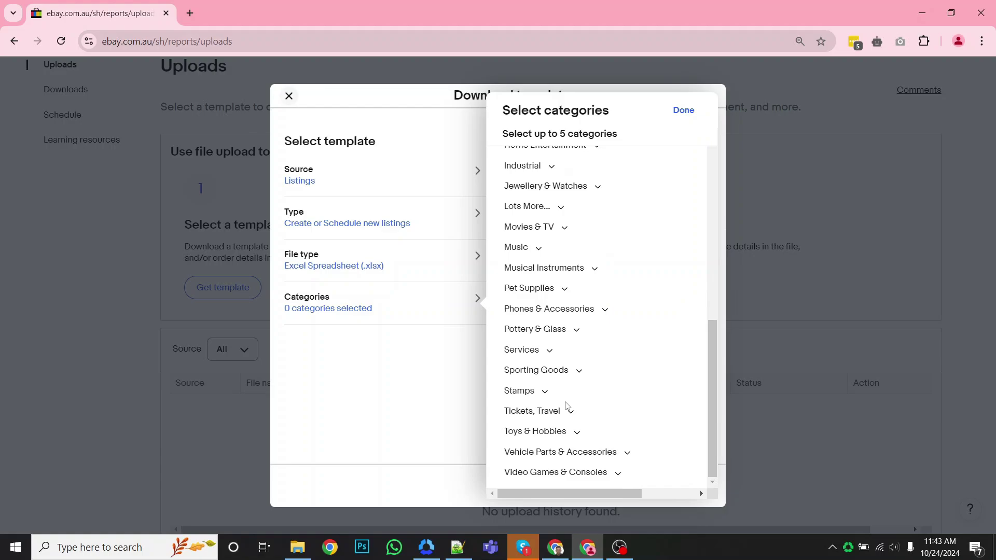
scroll(566, 406, up, 8)
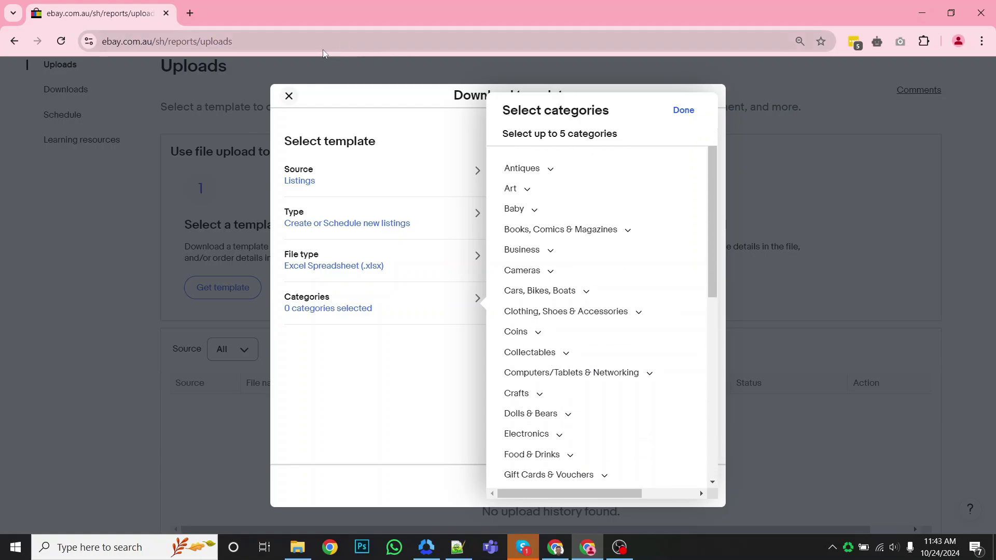
Search ebay.com.au for "Mini Fridge" in a new browser tab
click(190, 14)
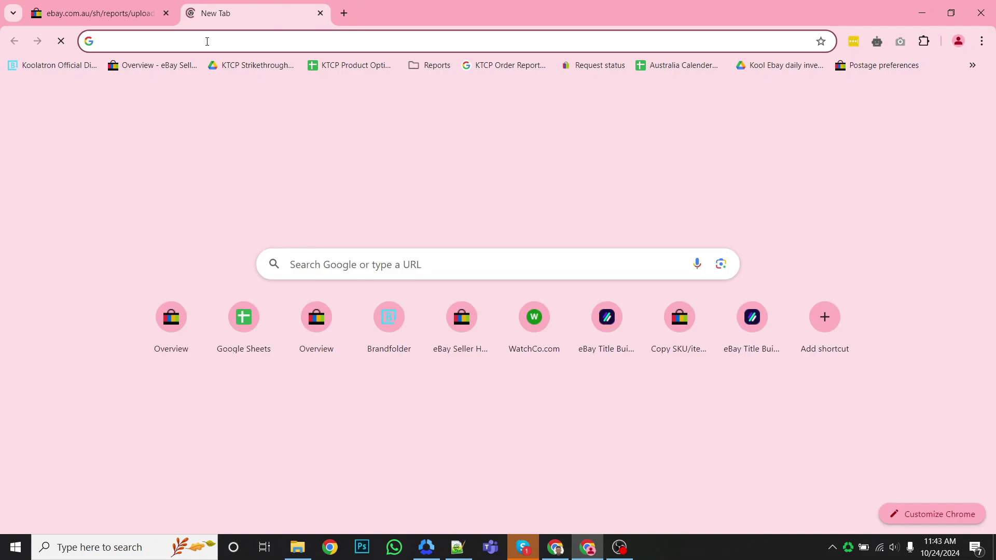
text(ebay.com.au)
key(Return)
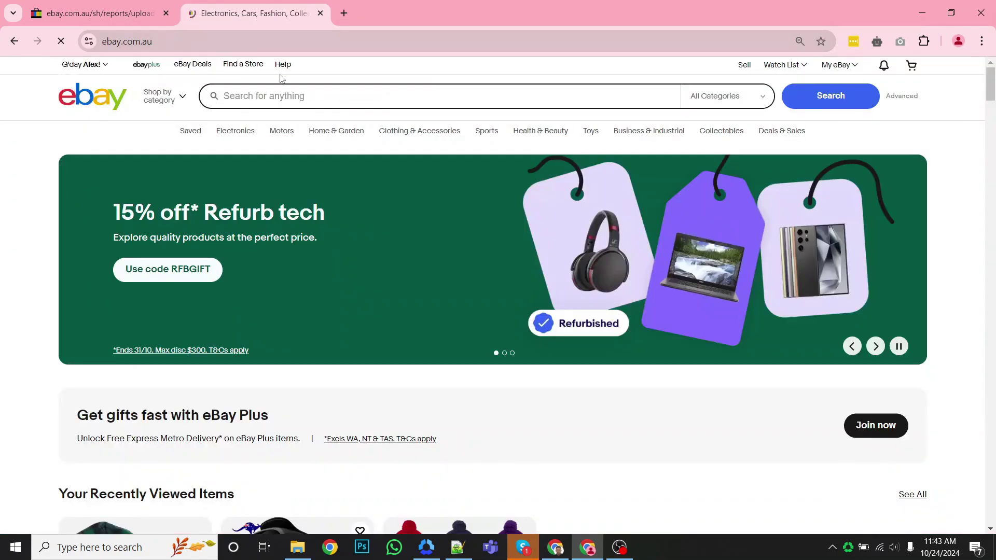
text(Mini )
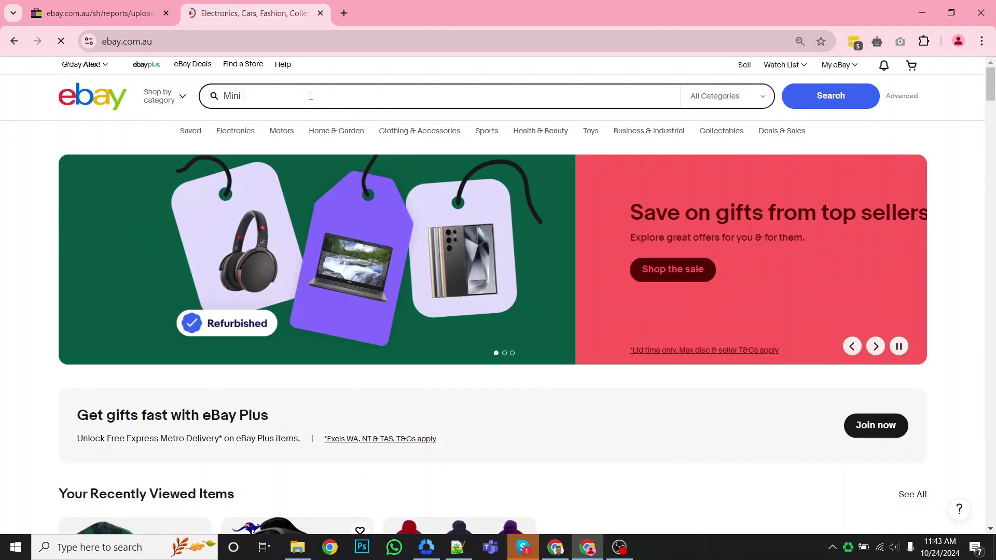
text(Fridge)
key(Return)
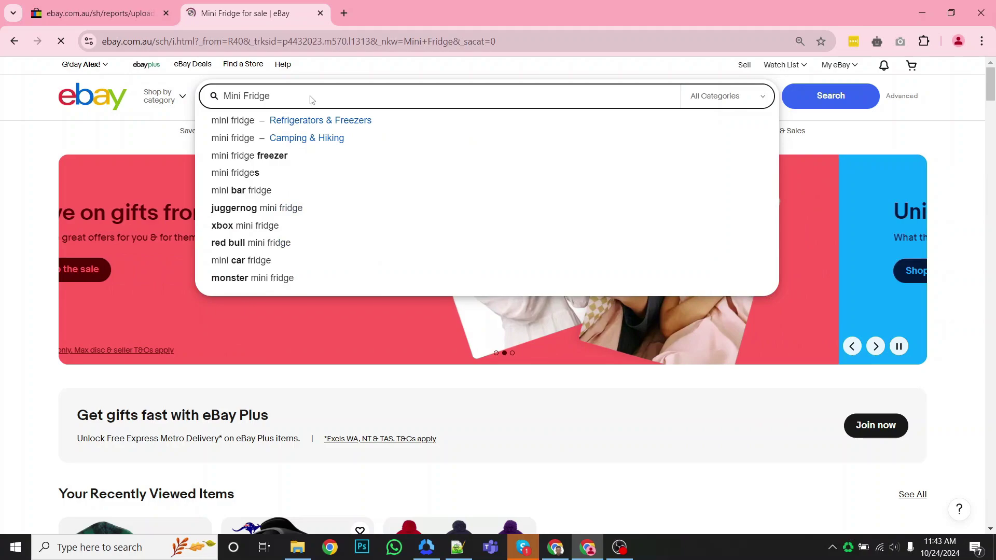
Open three mini fridge listings from the search results in separate tabs and check the category path they use
scroll(332, 108, down, 5)
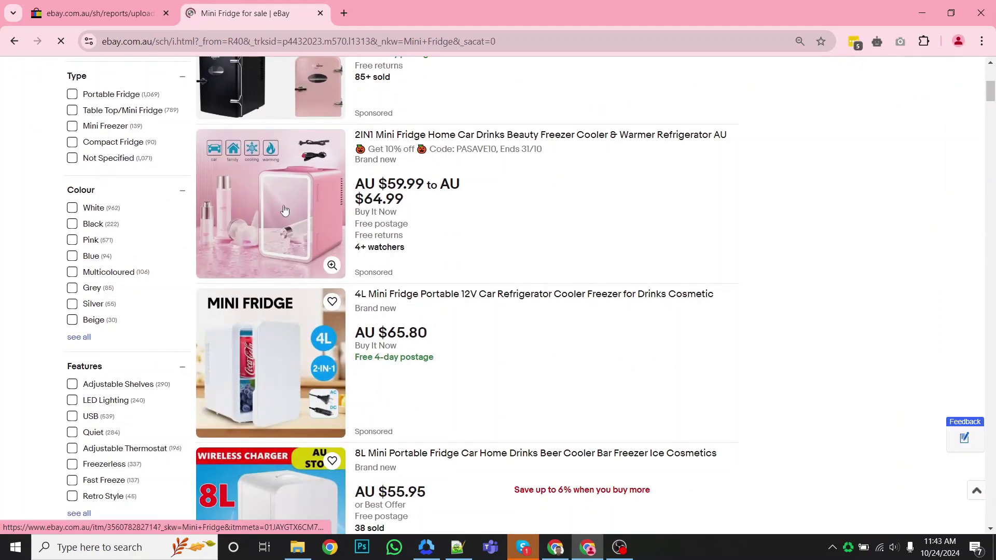
middle_click(285, 211)
middle_click(315, 418)
middle_click(314, 464)
click(418, 11)
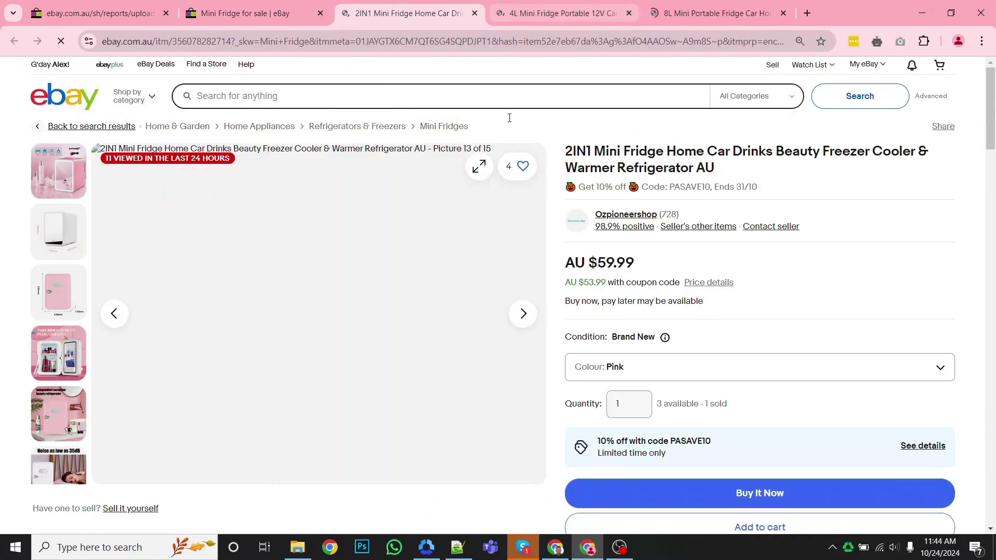
drag(473, 126, 146, 128)
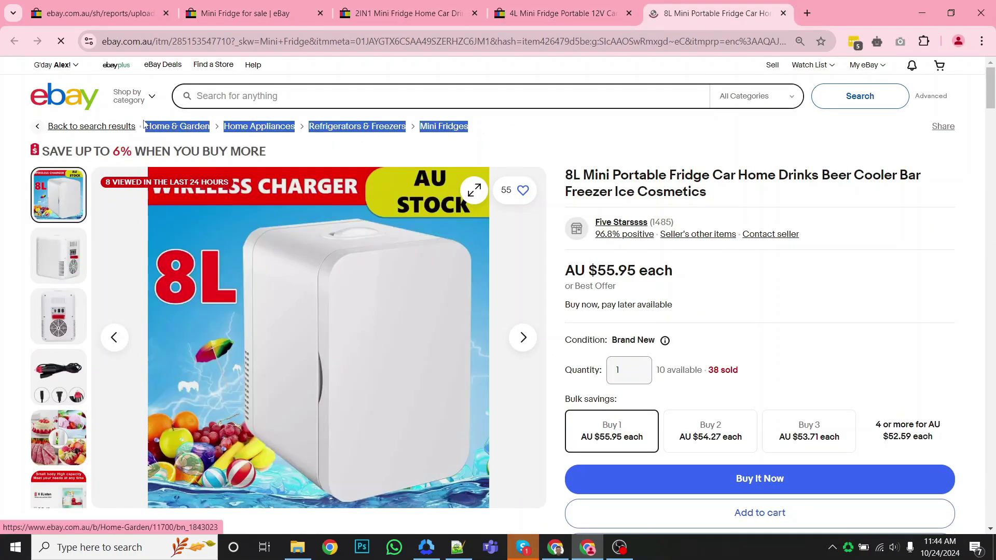
click(524, 134)
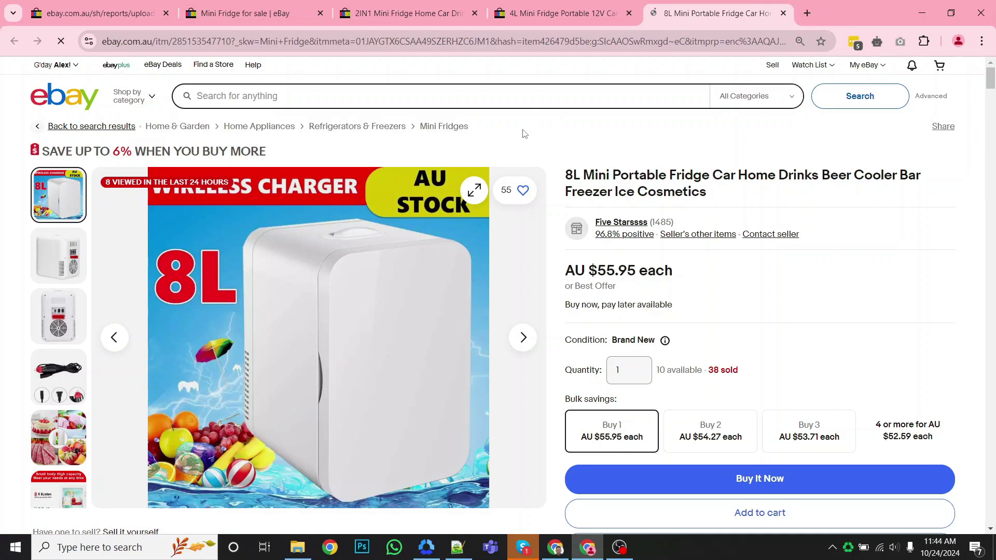
Back in the template dialog, select Mini Fridges within Home Appliances > Refrigerators & Freezers and download the template
click(119, 5)
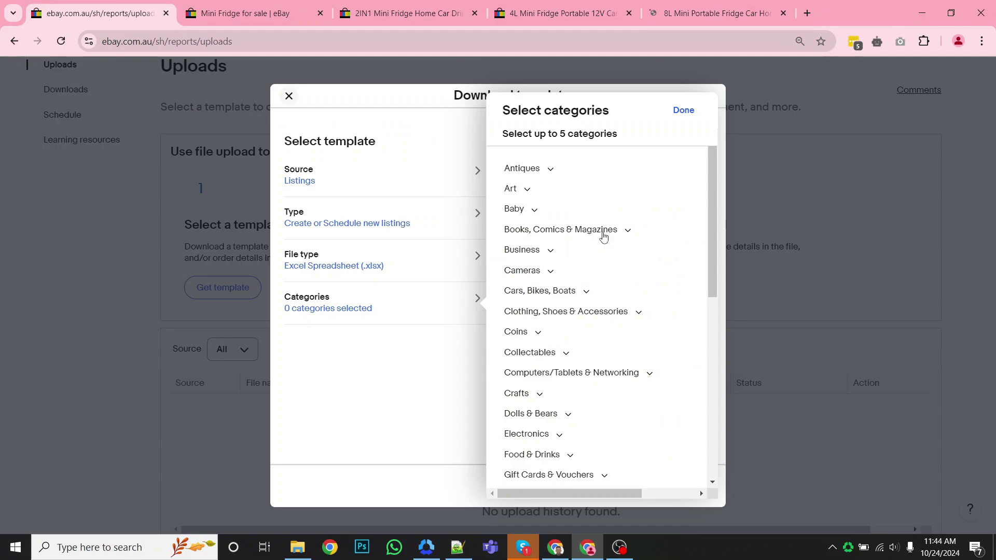
scroll(564, 396, down, 3)
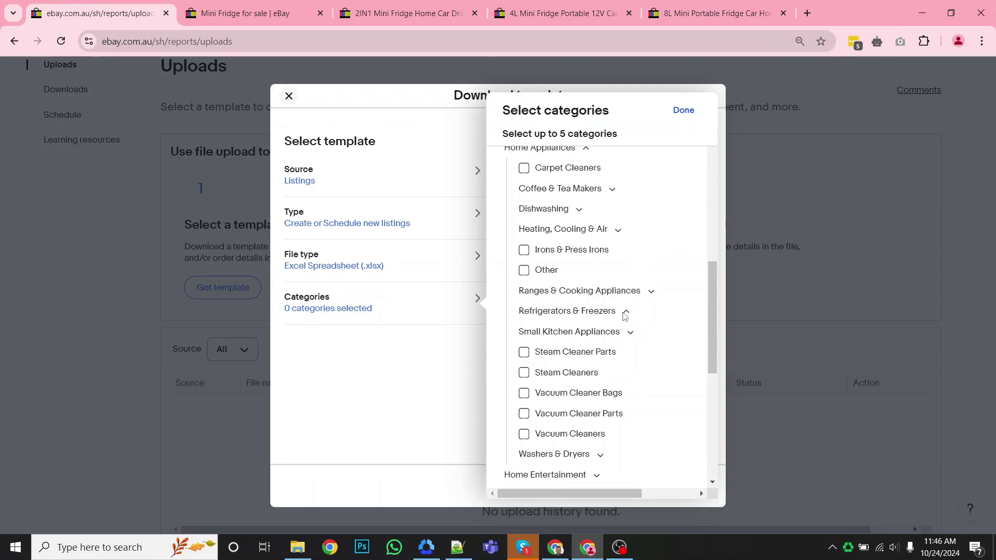
click(626, 313)
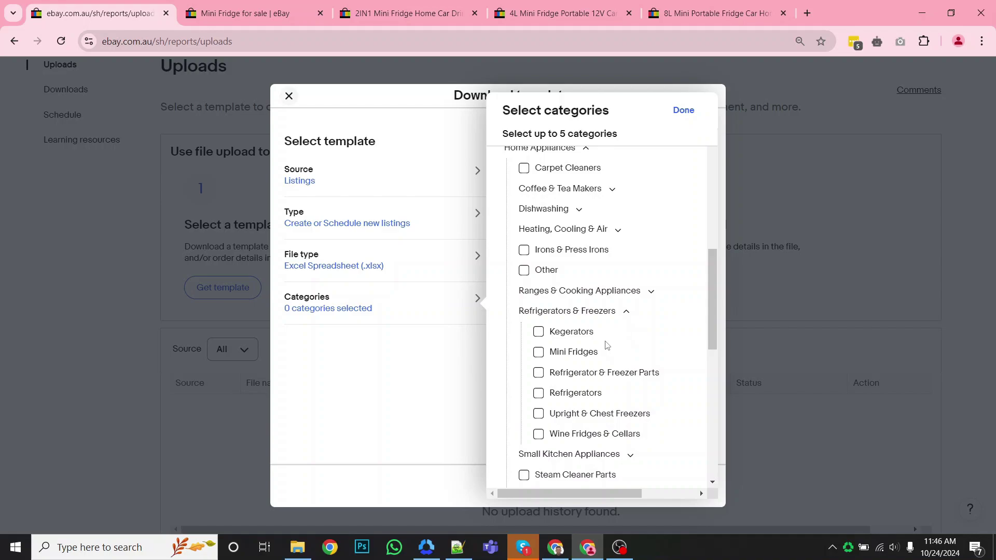
click(539, 353)
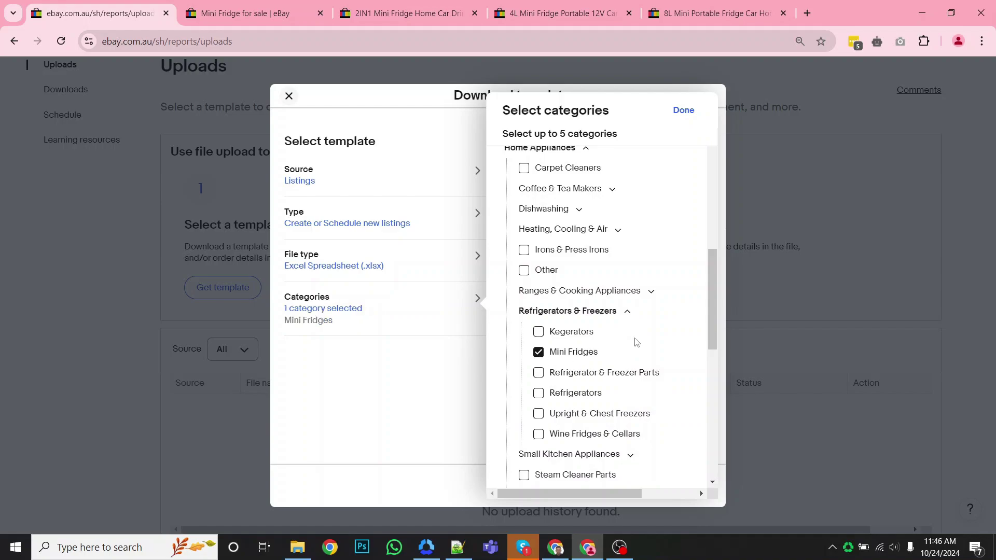
click(683, 109)
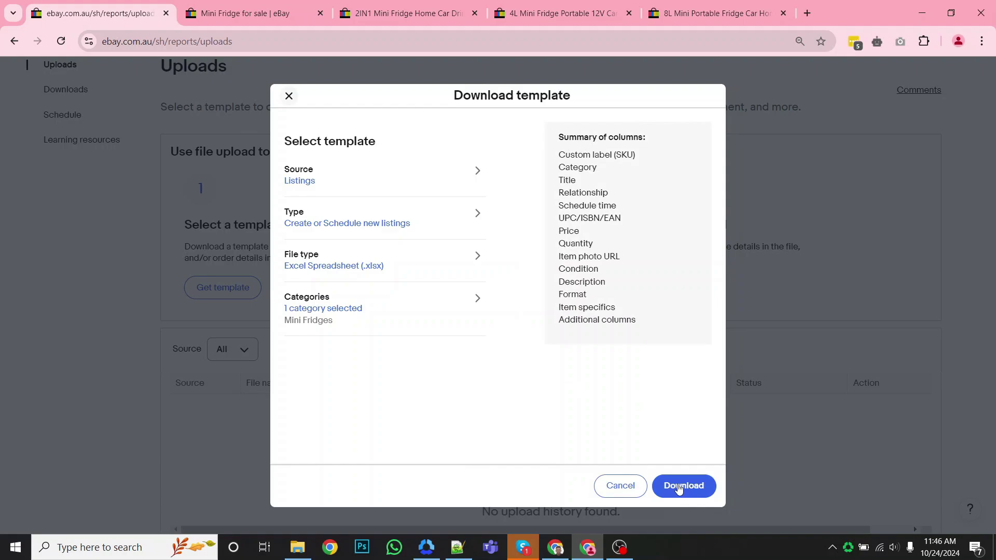
click(679, 487)
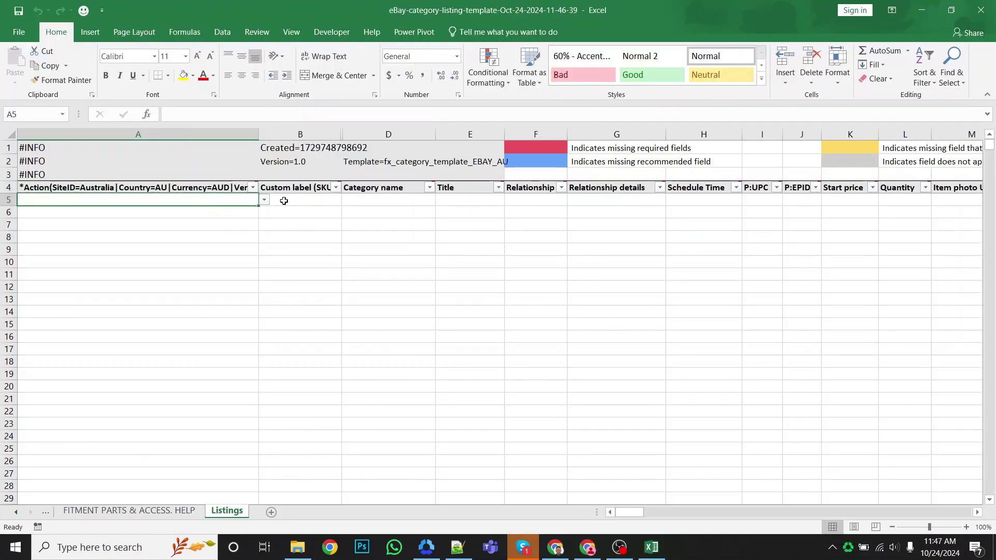
In the downloaded template in Excel, look through the column headers across the Listings sheet and return to cell A5
key(Right)
key(Right)
key(Right)
key(Right)
key(Right)
key(Right)
key(Right)
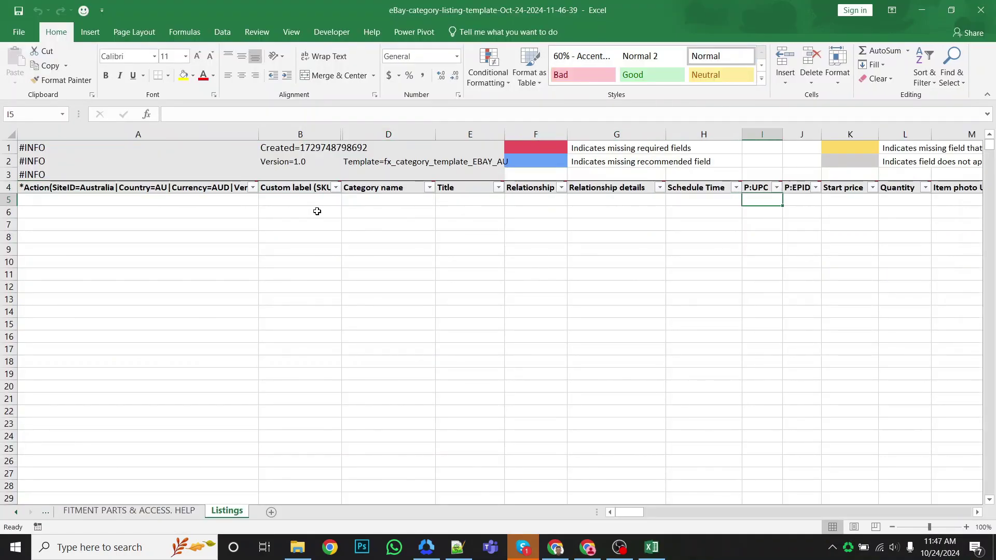
key(Right)
key(Right)
key(Right)
key(Right)
key(Right)
key(Right)
key(Right)
key(Right)
key(Right)
key(Right)
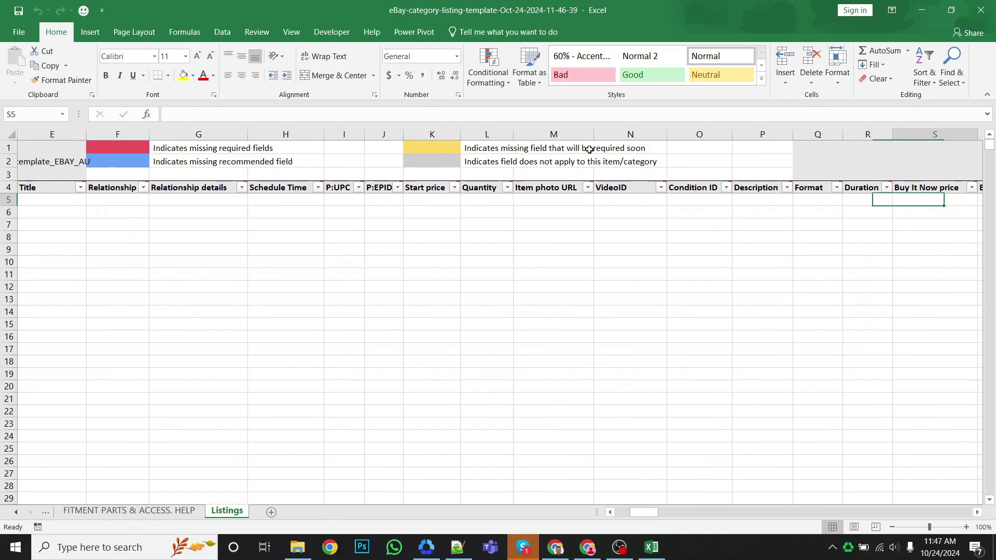
key(Right)
key(Right)
key(Right)
key(Right)
key(Right)
key(Right)
key(Right)
key(Right)
key(Right)
key(Right)
key(Right)
key(Right)
key(Right)
key(Right)
drag(727, 515, 605, 511)
click(243, 201)
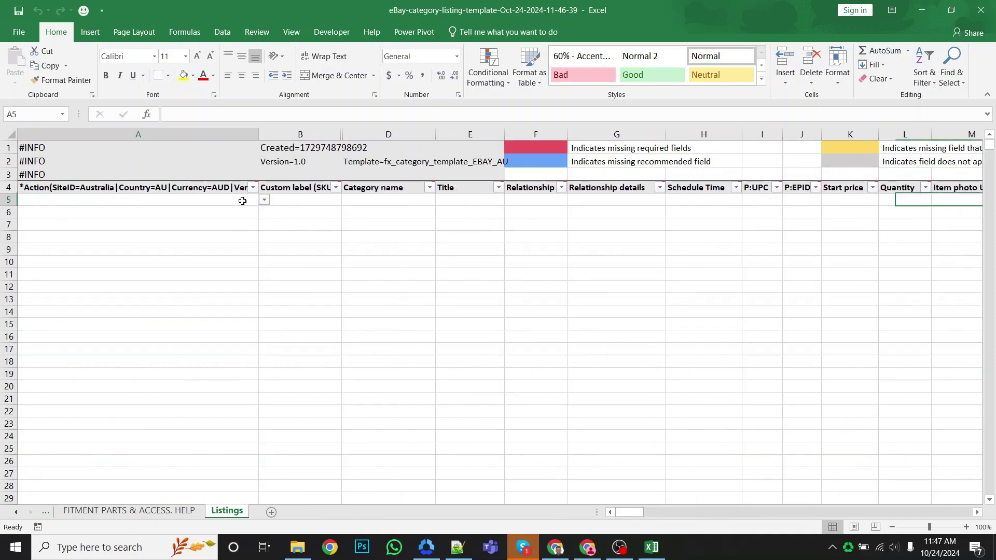
Examine the colour legend for missing and non-applicable fields above the headers, and return to the first cell below the Action header
drag(542, 148, 624, 164)
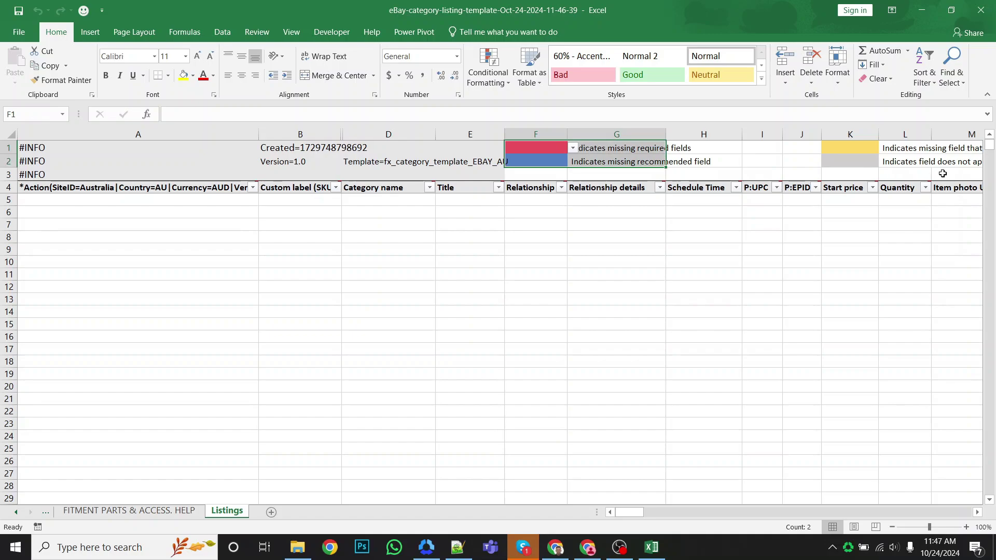
mouse_move(869, 149)
mouse_down()
mouse_move(912, 147)
mouse_move(885, 160)
mouse_up()
click(781, 149)
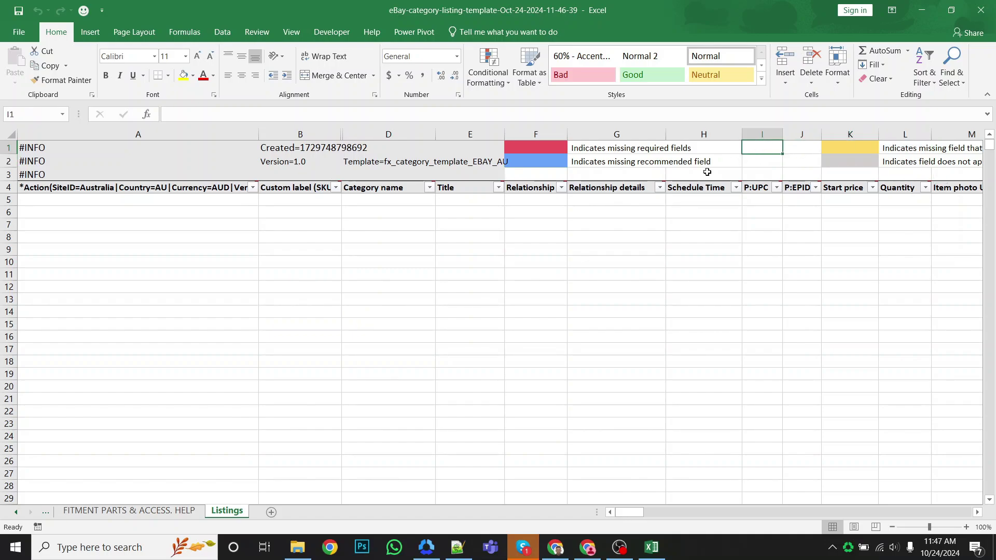
click(241, 201)
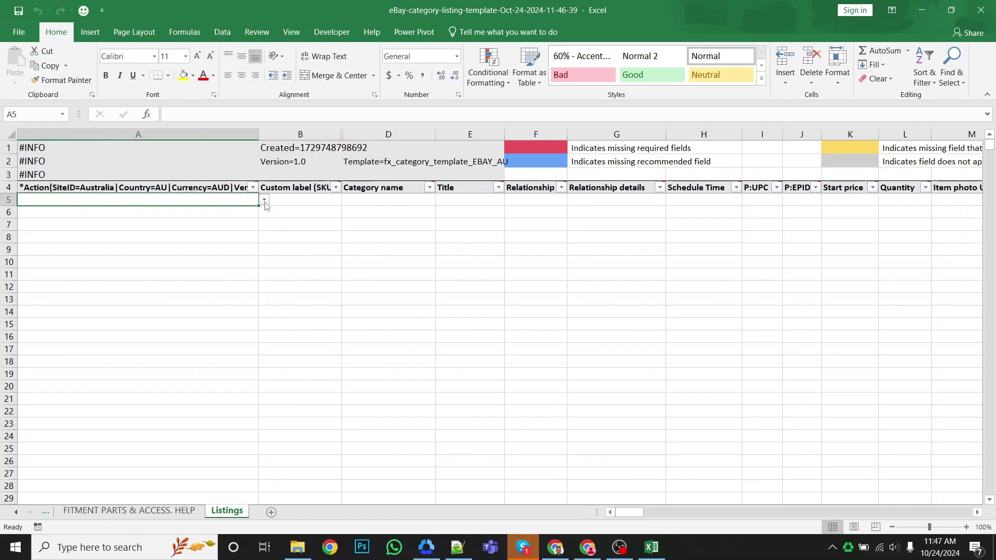
Set the Action field of row 5 to Add and go to its Custom label (SKU) cell
click(265, 201)
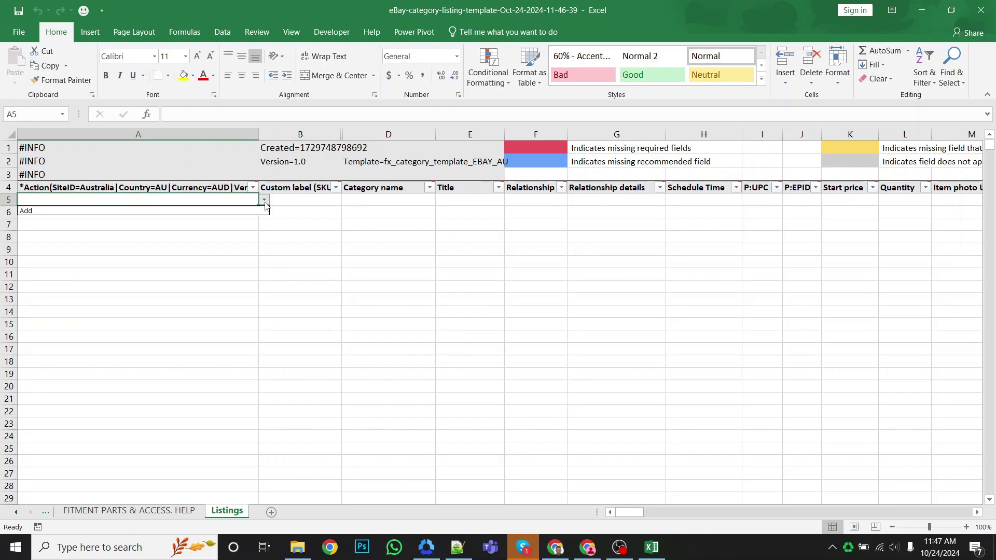
click(240, 211)
click(309, 199)
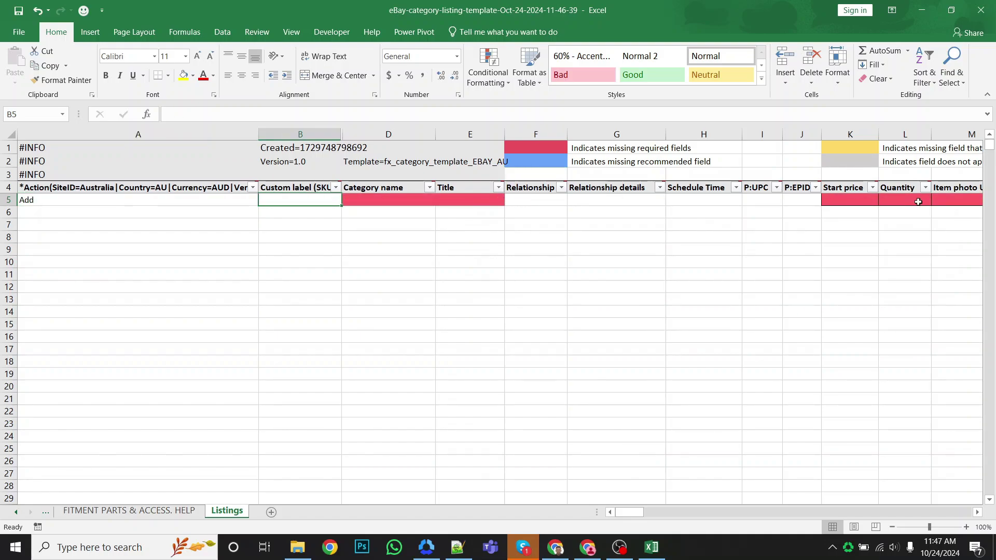
Switch to the product notes in Notepad++ and examine how each part of the SKU corresponds to the brand, capacity and colour in the title
key(alt+Tab)
key(Tab)
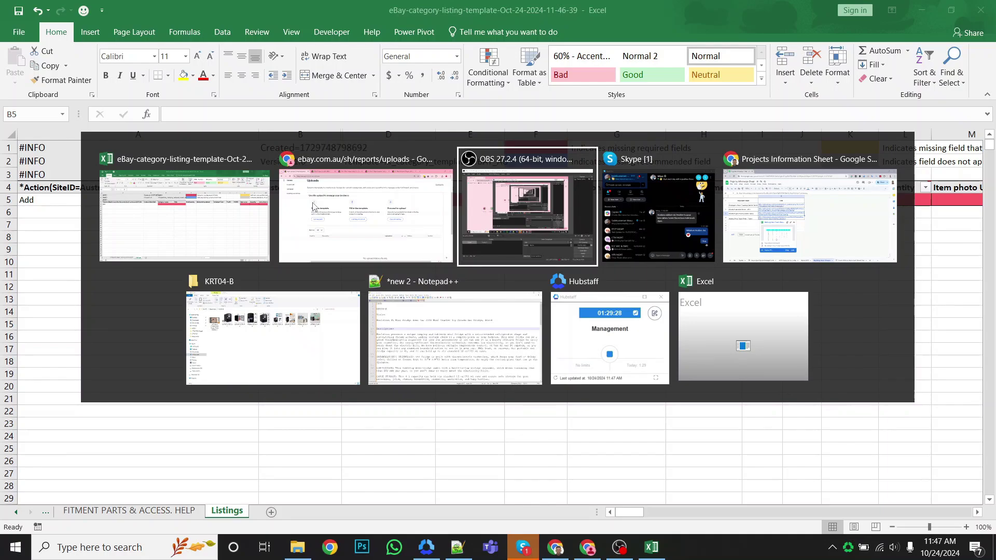
key(Tab)
key(Tab)
key(Tab)
key(Tab)
drag(47, 100, 72, 100)
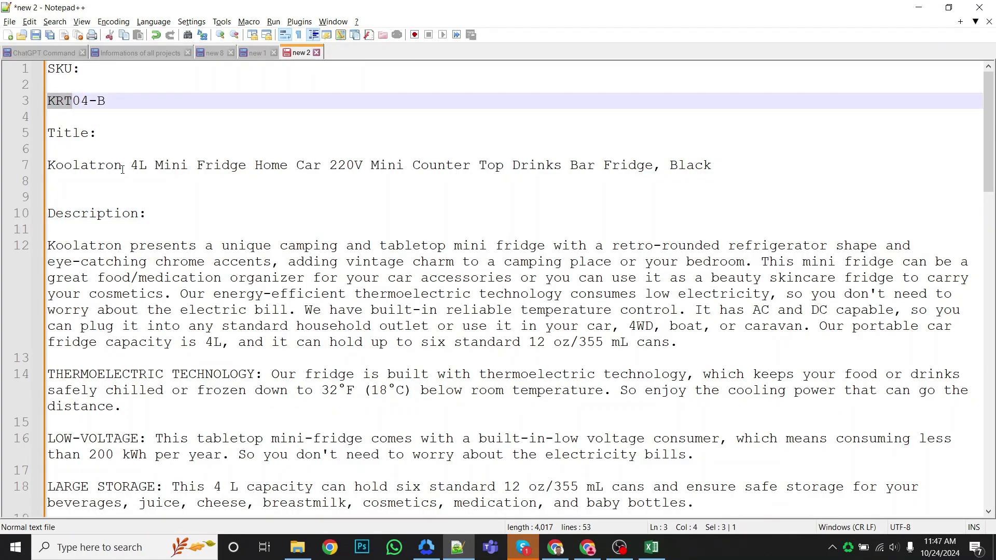
drag(122, 170, 48, 169)
drag(72, 101, 89, 100)
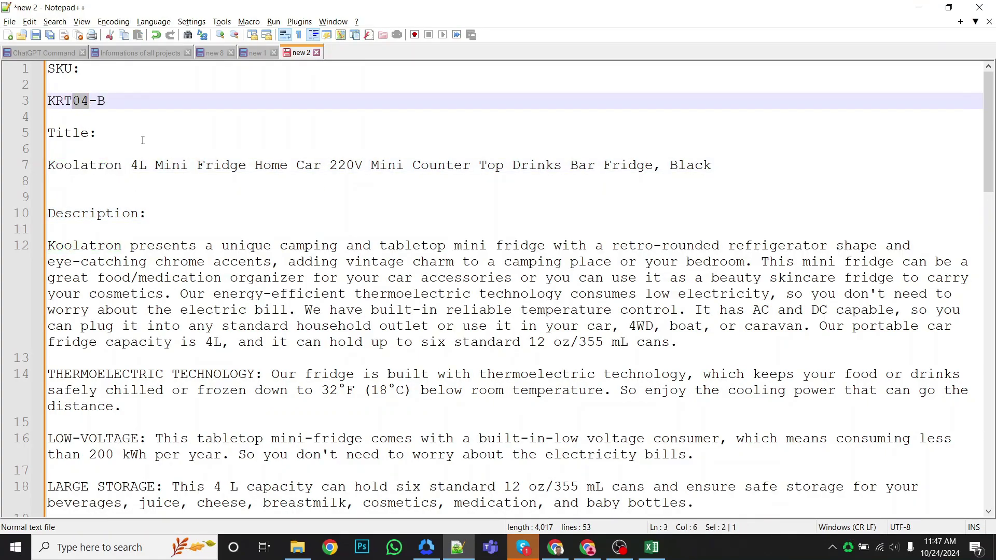
drag(131, 165, 139, 165)
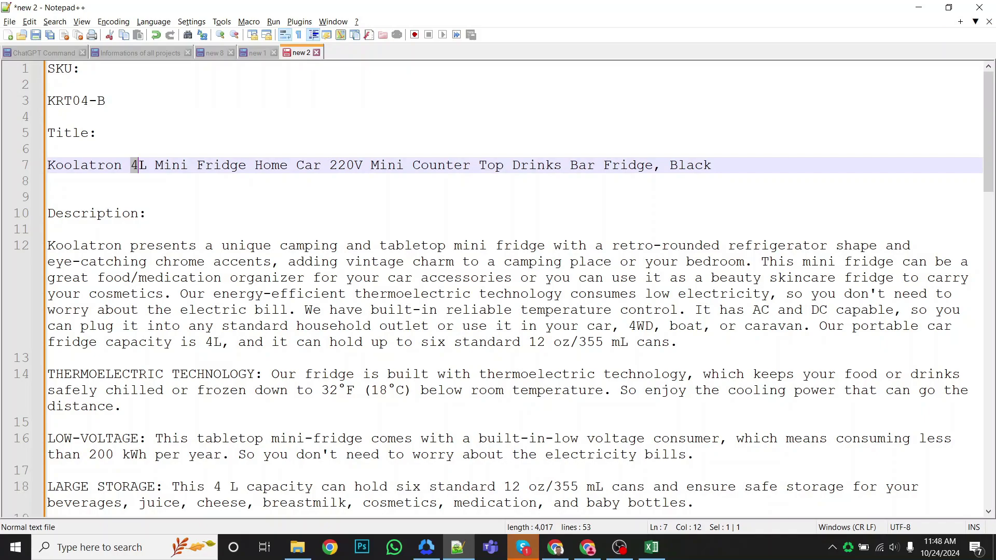
drag(94, 100, 106, 101)
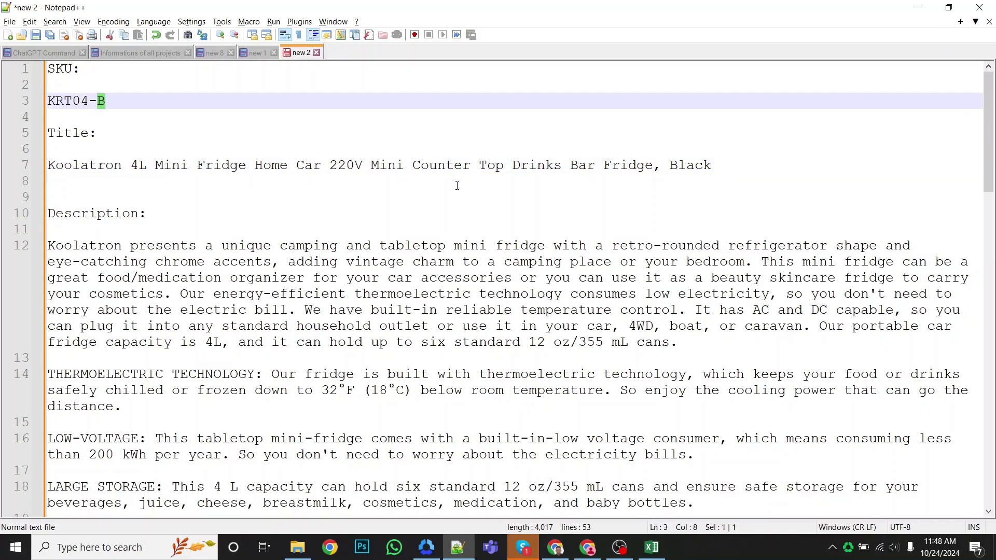
drag(670, 165, 711, 166)
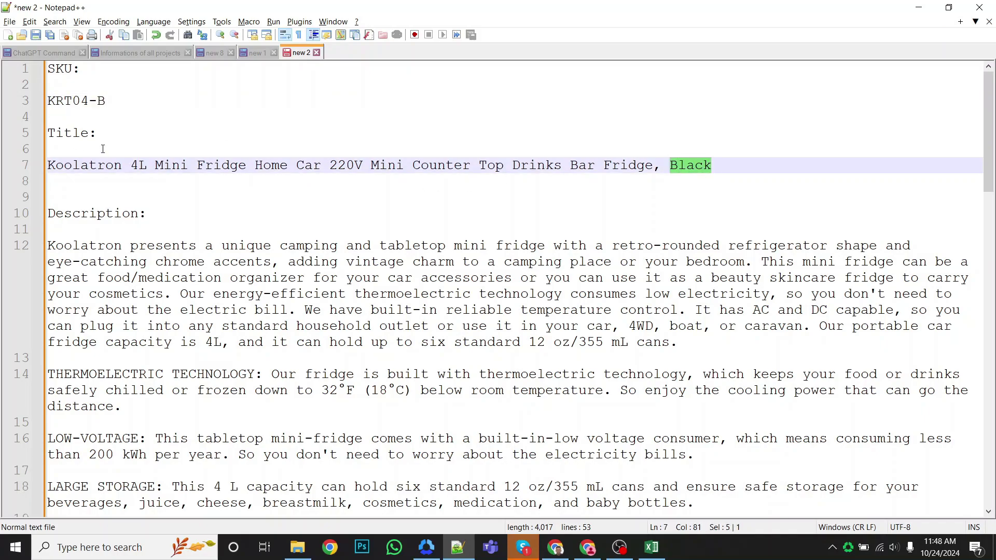
Copy the SKU KRT04-B from the notes into the Custom label (SKU) cell of row 5 in Excel
click(100, 117)
drag(113, 102, 47, 101)
key(ctrl+c)
key(alt+Tab)
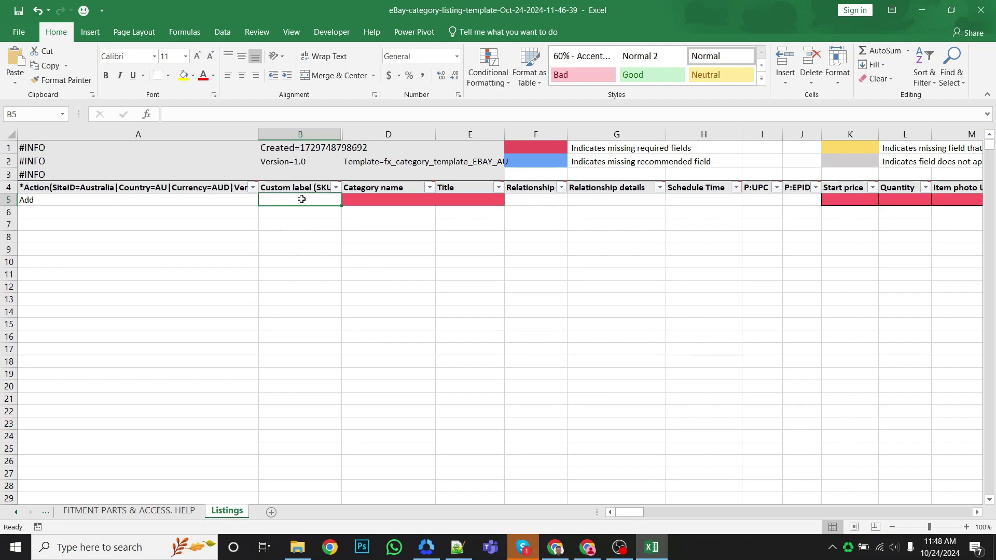
key(ctrl+v)
key(Tab)
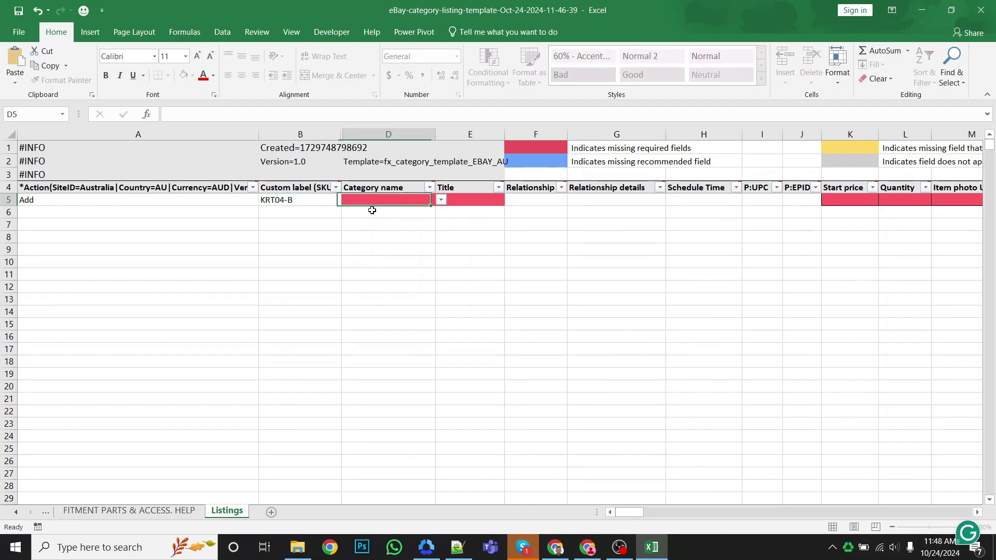
Set the Category name in row 5 to /Home Appliances/Refrigerators & Freezers/Mini Fridges and go to the Title cell
click(442, 202)
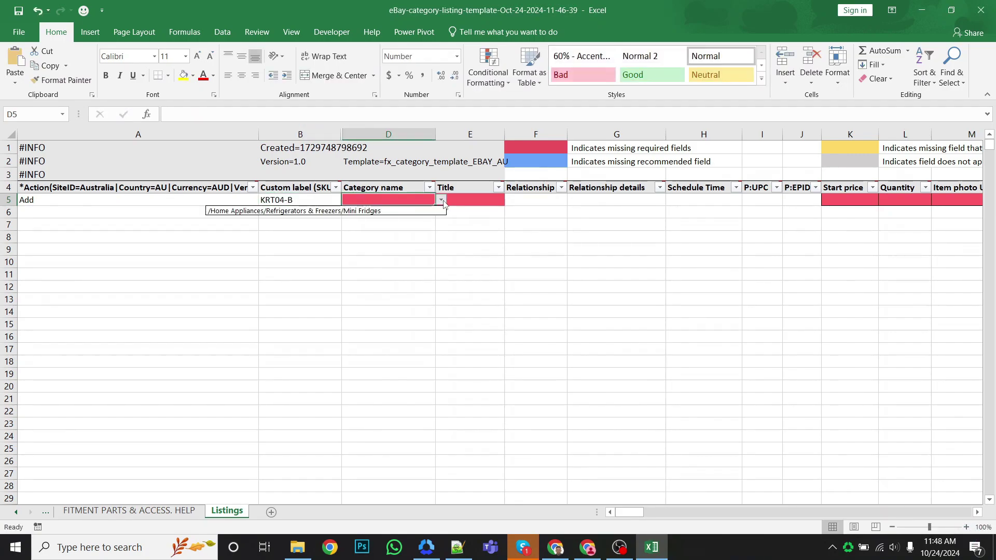
click(368, 213)
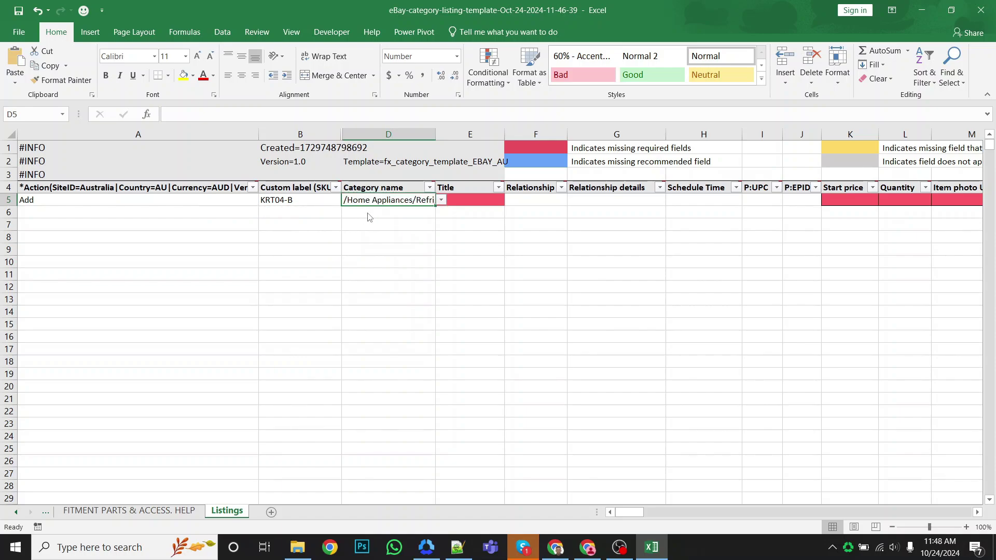
click(490, 198)
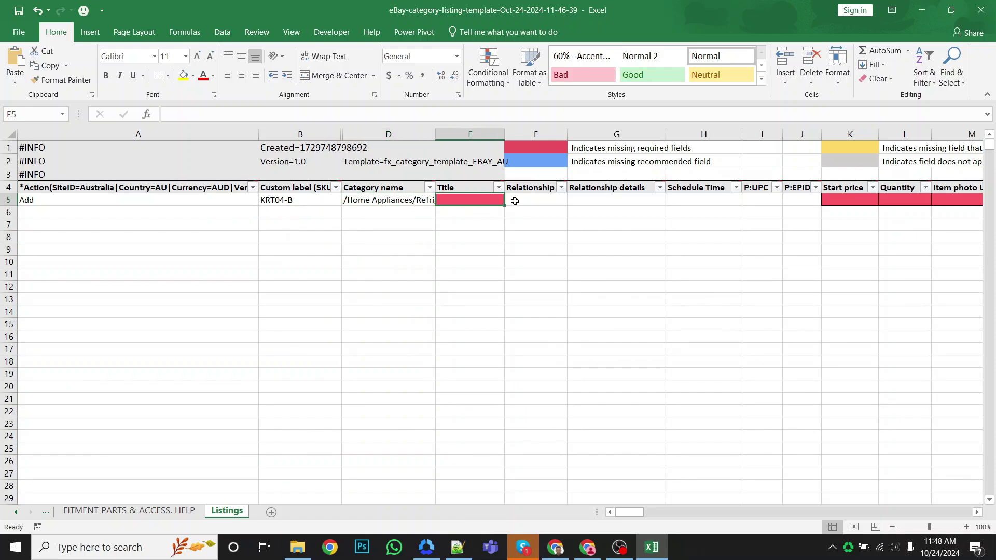
Return to the Notepad++ notes and examine how the product title is built up from brand to colour
double_click(470, 201)
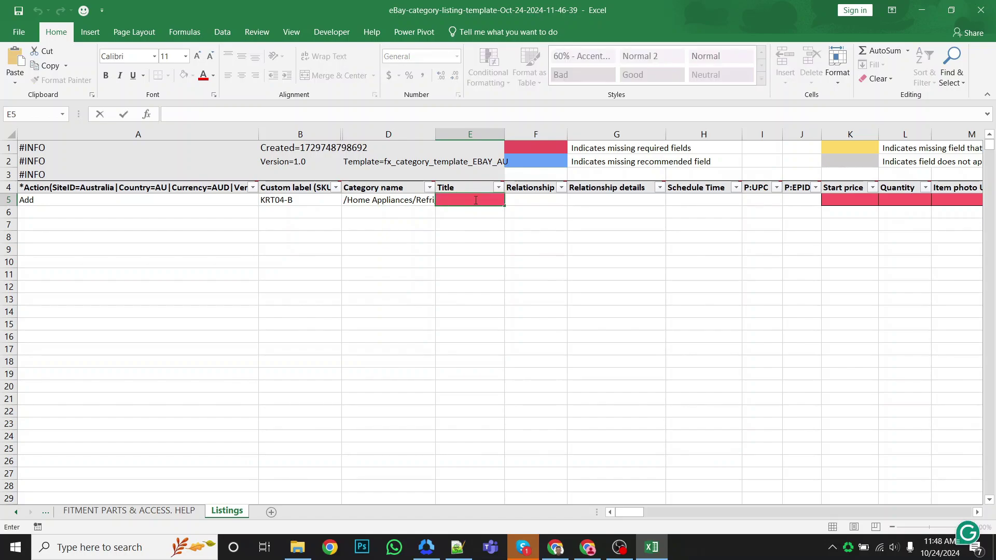
key(Return)
key(alt+Tab)
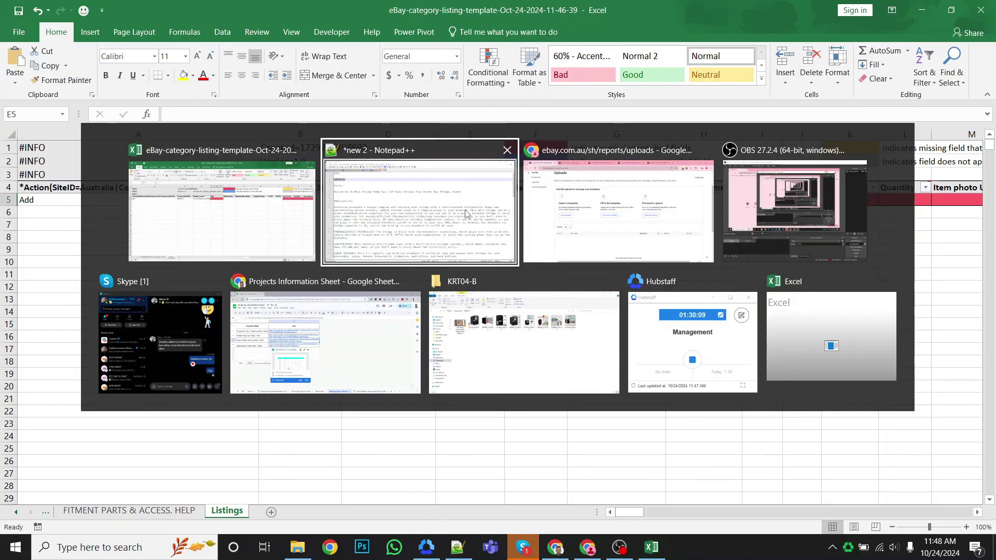
drag(725, 167, 39, 168)
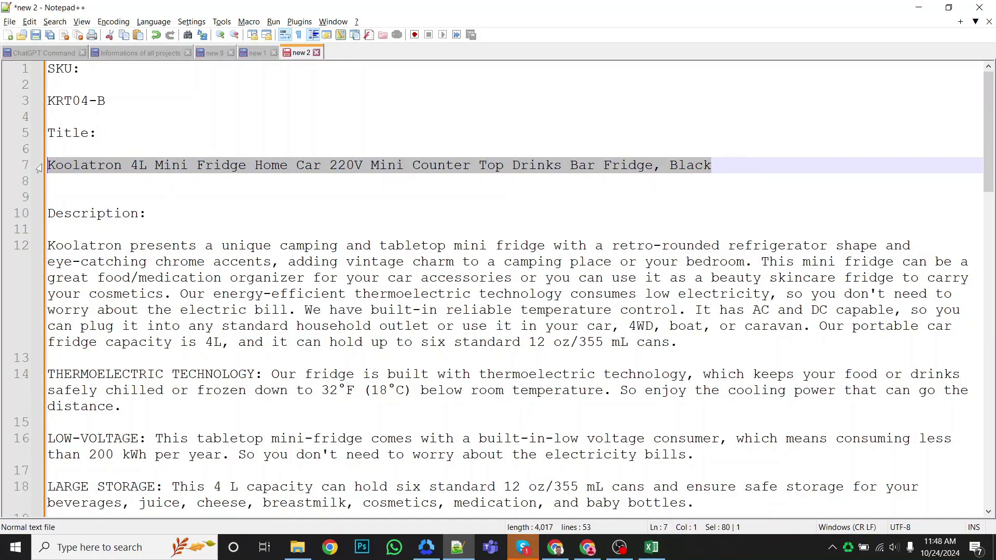
click(734, 166)
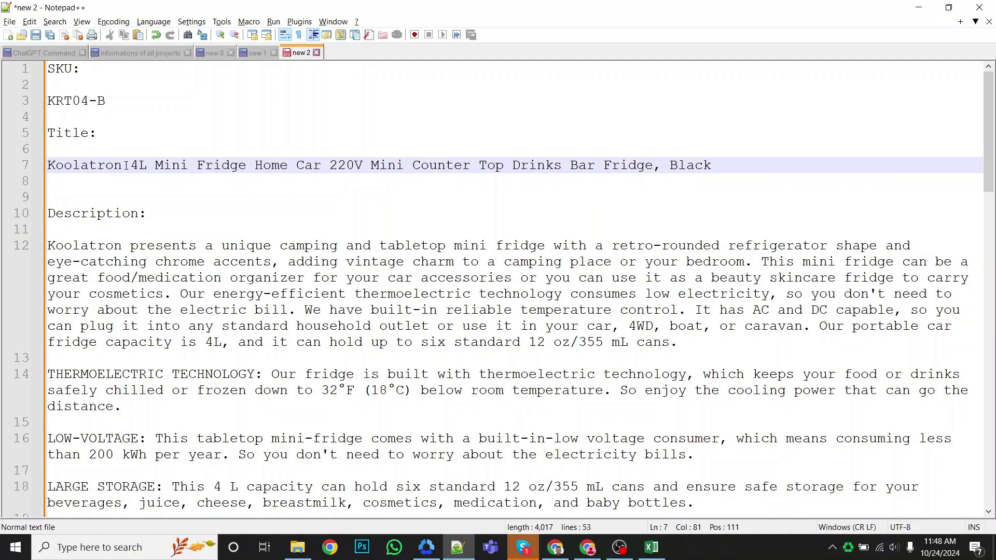
drag(126, 165, 29, 166)
drag(132, 166, 579, 166)
click(669, 165)
Copy "Koolatron 4L Mini Fridge Home Car 220V Mini Counter Top Drinks Bar Fridge, Black" into the Title cell of row 5 in Excel
drag(670, 165, 14, 158)
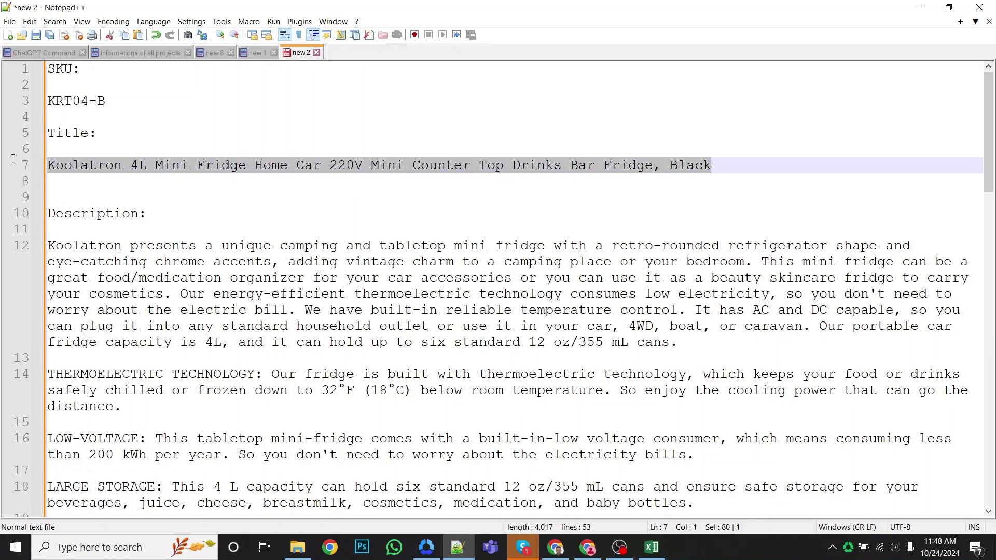
key(ctrl+c)
key(alt+Tab)
key(ctrl+v)
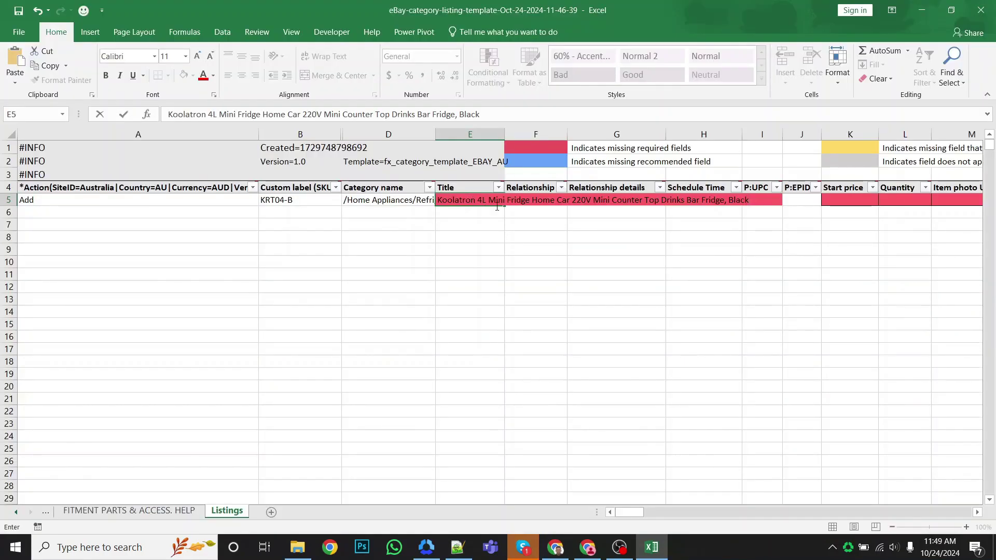
key(Tab)
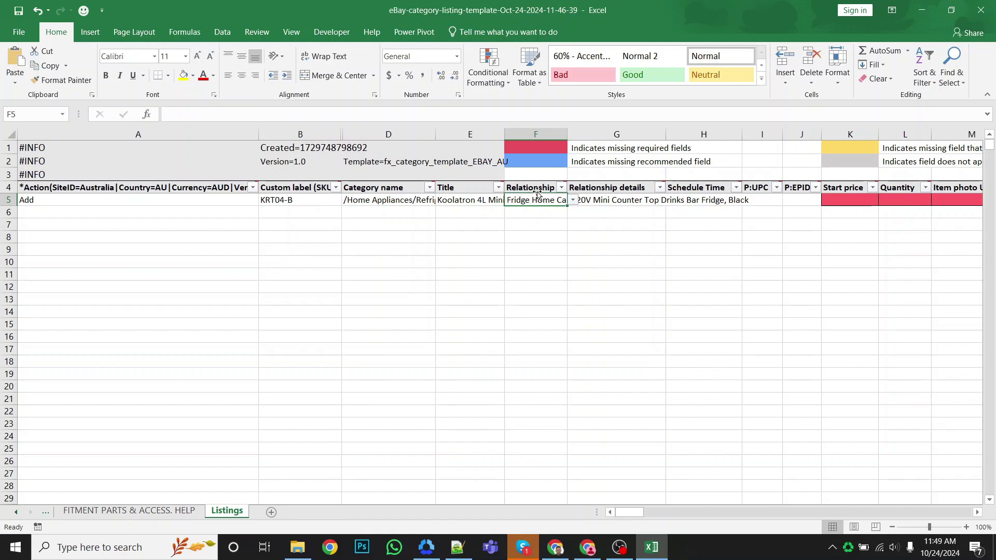
Try setting the Relationship field of row 5 to Variation and check the Relationship details cell
click(573, 201)
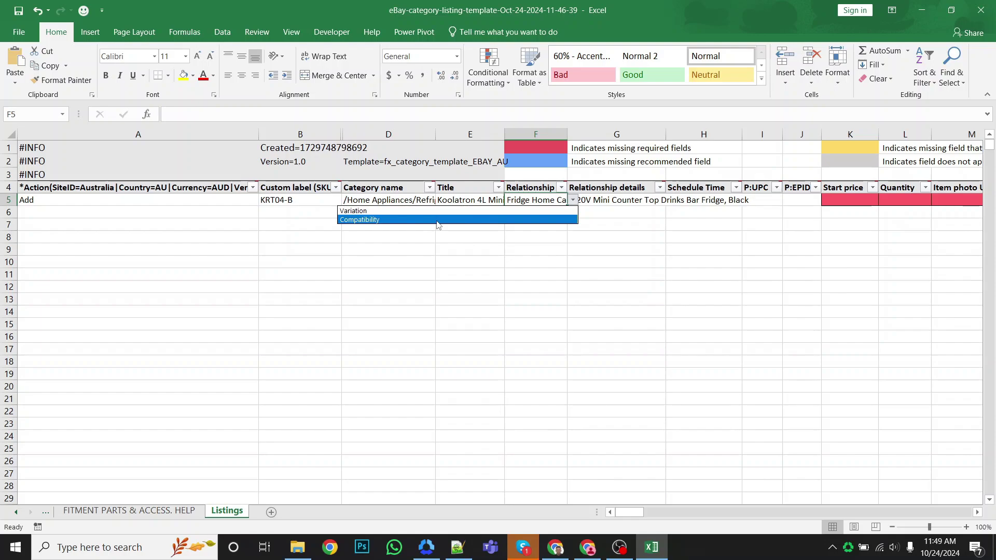
click(370, 212)
click(616, 200)
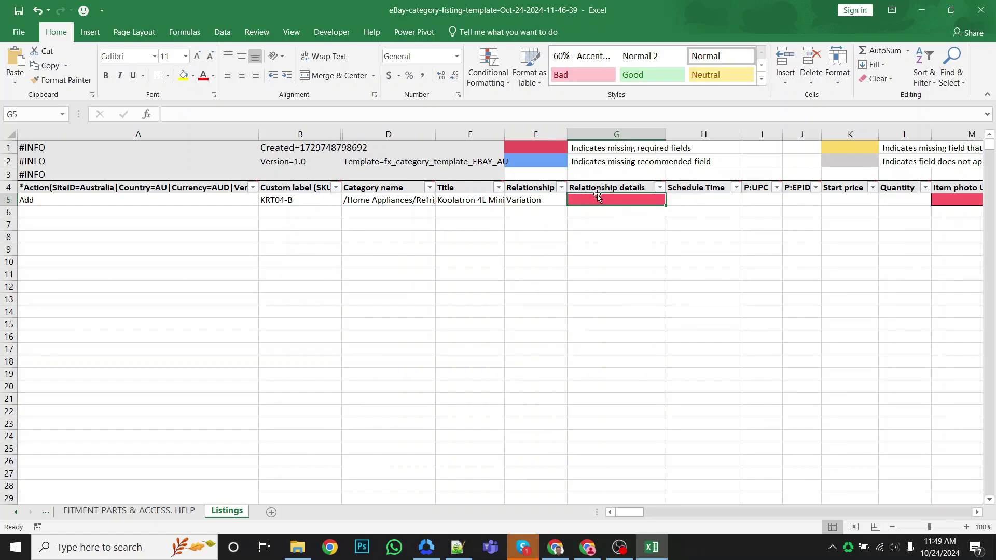
double_click(629, 201)
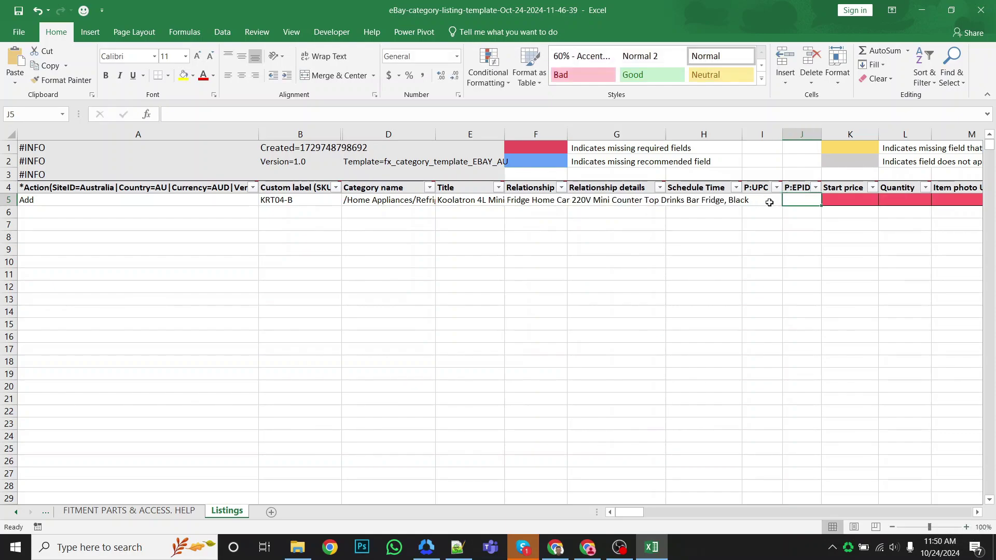
Enter a start price of 89.99 and a quantity of 10 for the listing in row 5
click(826, 201)
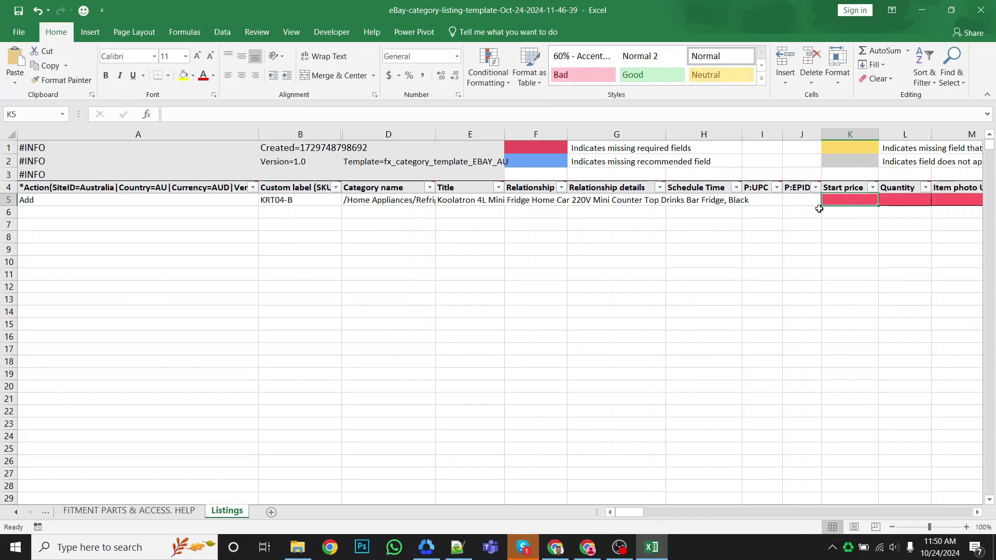
double_click(854, 200)
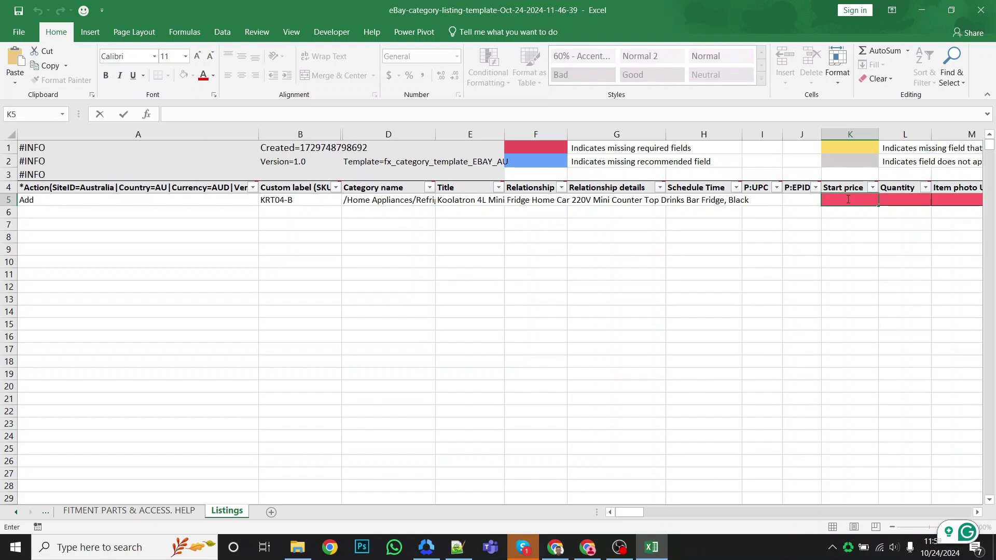
text(89.99)
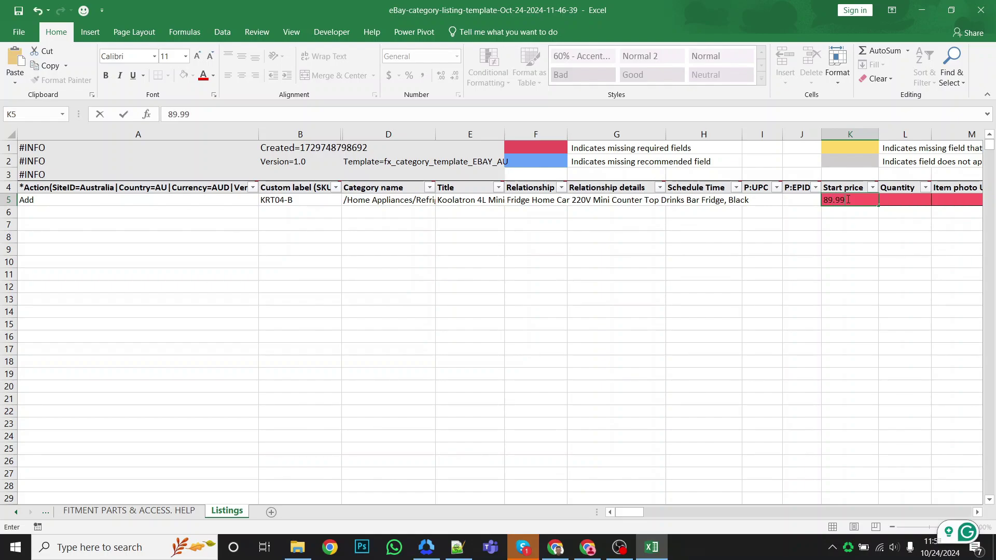
click(904, 203)
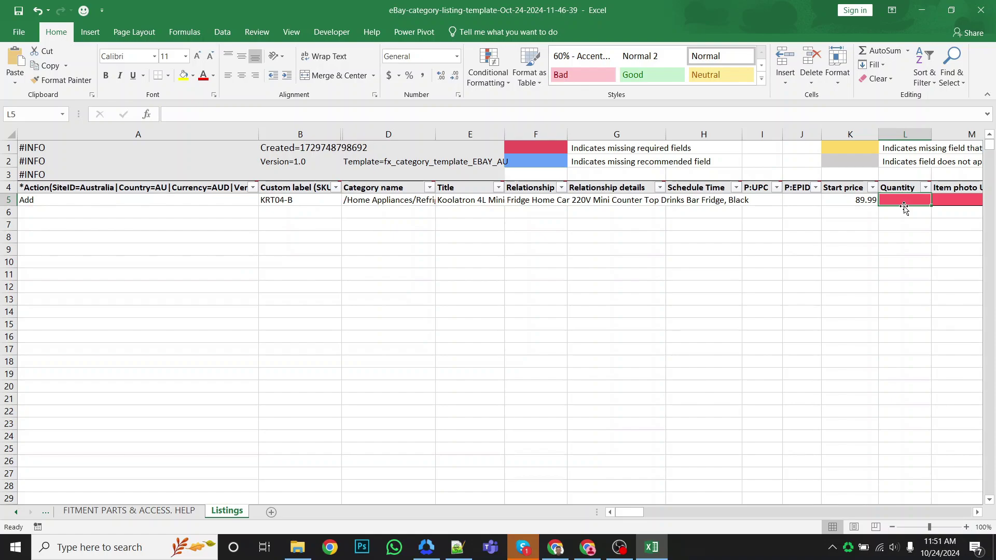
text(10)
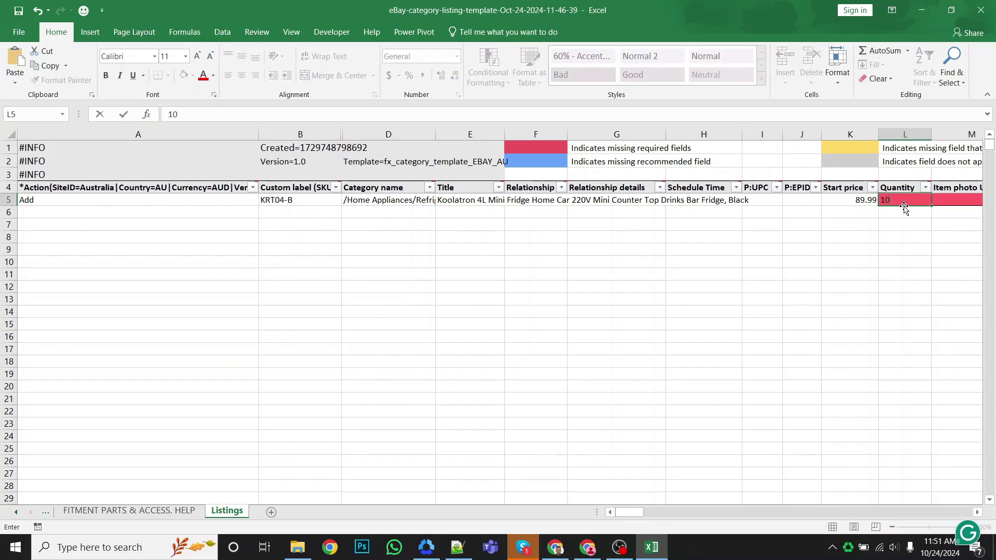
key(Tab)
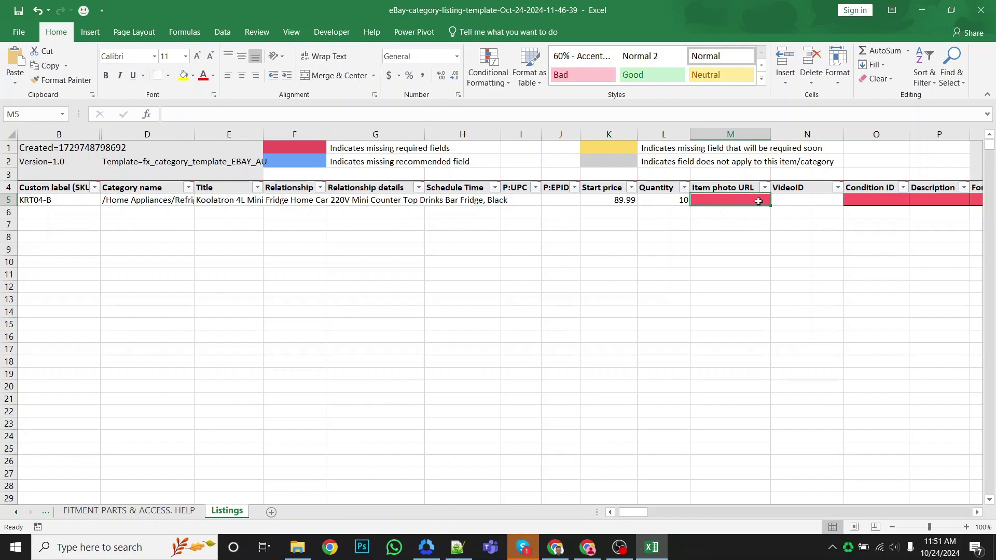
Switch to Chrome, open freeimage.host in a new tab and close the Projects Information Sheet tab
key(alt+Tab)
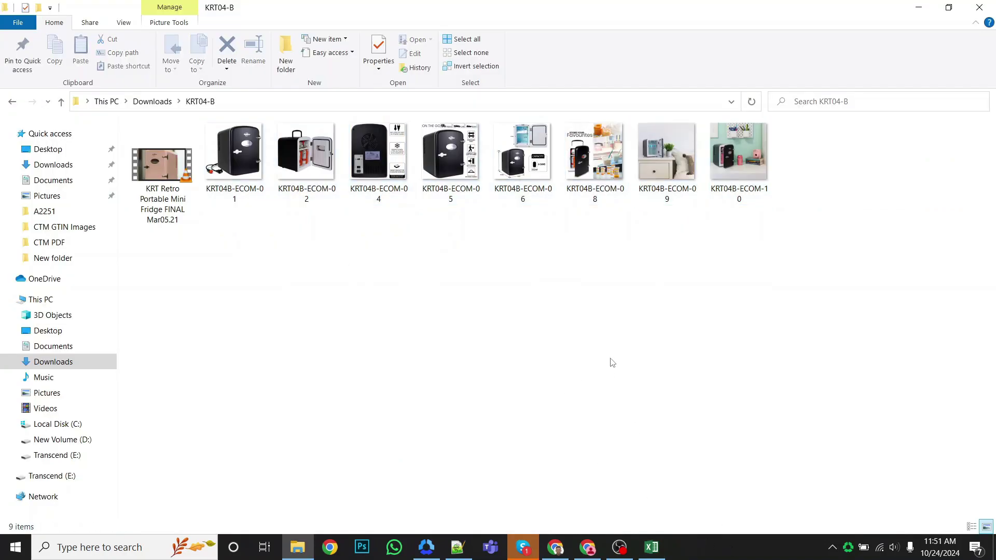
click(558, 544)
click(187, 13)
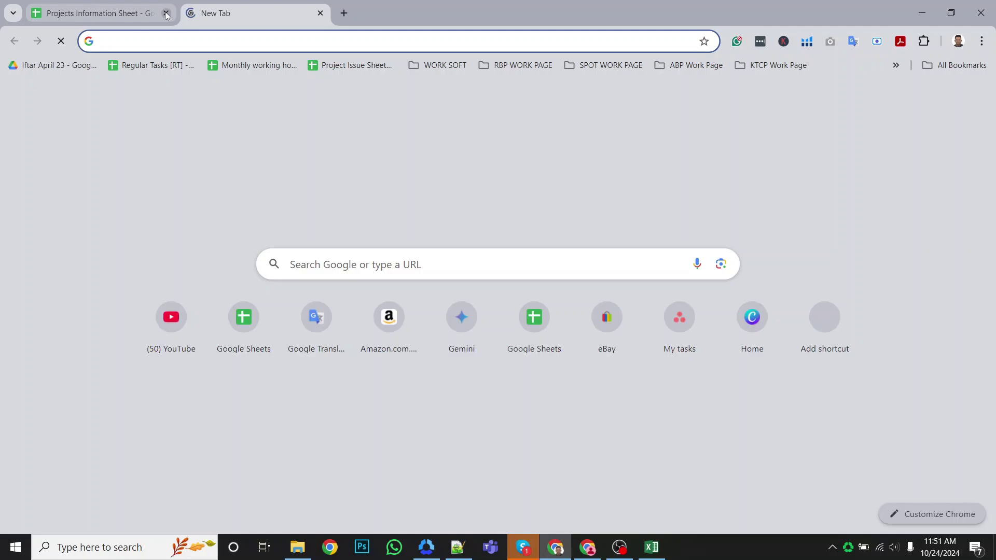
click(166, 13)
text(freeimage.host)
key(Return)
Upload the eight KRT04B-ECOM product images from the KRT04-B folder to freeimage.host
key(alt+Tab)
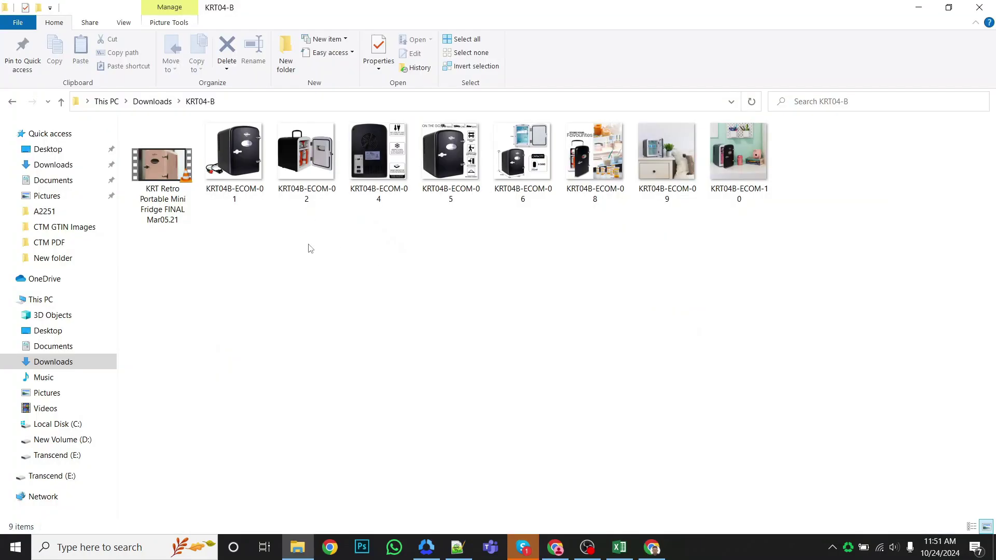
key(ctrl+a)
drag(453, 155, 581, 347)
key(alt+Tab)
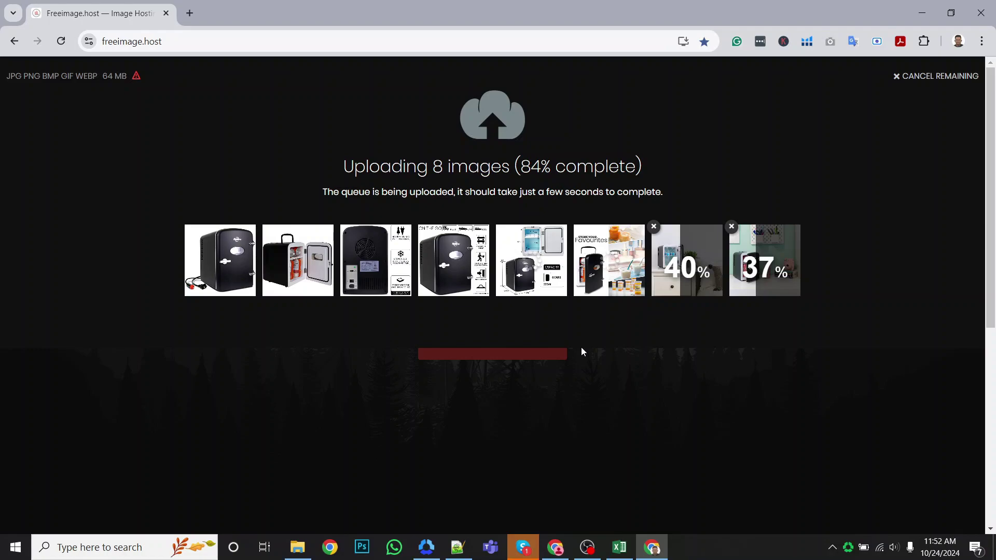
Copy the viewer links of the uploaded images and paste them into a new Notepad++ document
click(680, 394)
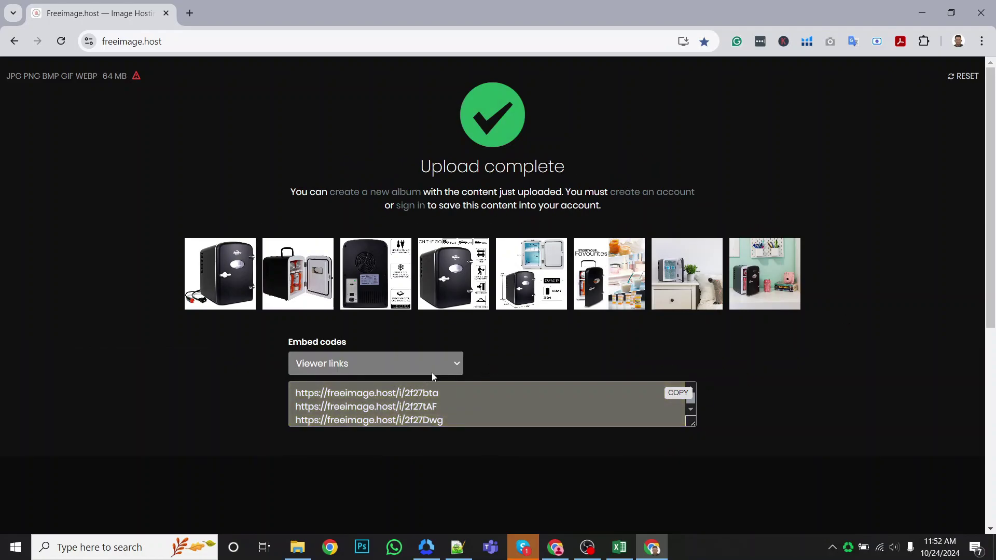
key(alt+Tab)
key(ctrl+v)
click(215, 164)
key(alt+Tab)
click(220, 181)
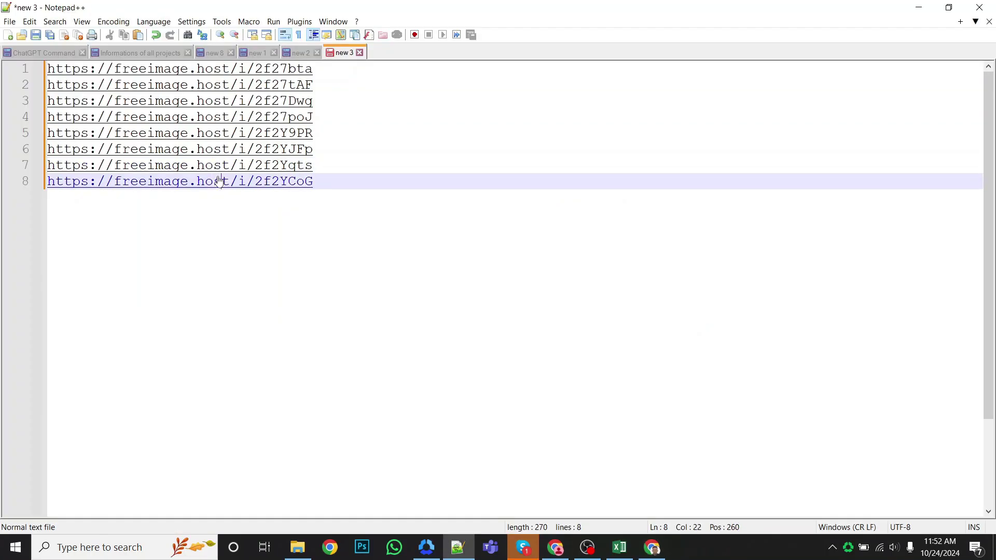
Copy the direct image URL of KRT04B ECOM 02 from freeimage.host and paste it as the row 5 item photo URL in Excel
click(253, 13)
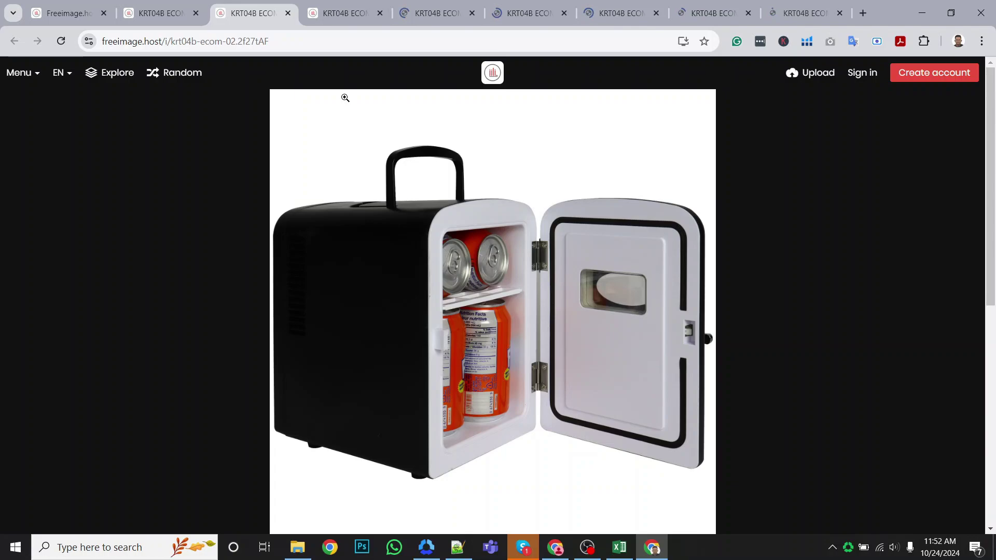
scroll(384, 359, down, 9)
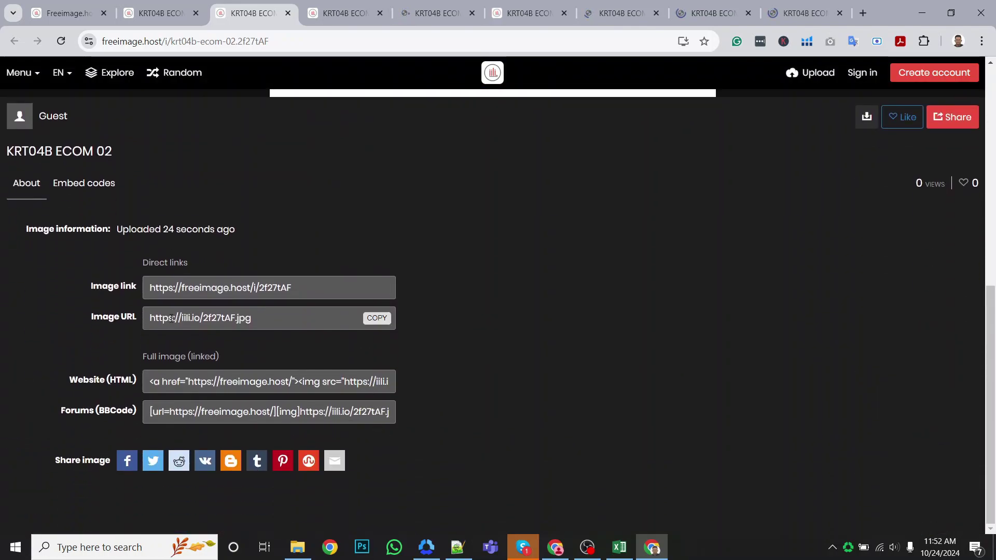
click(280, 321)
key(ctrl+a)
key(ctrl+c)
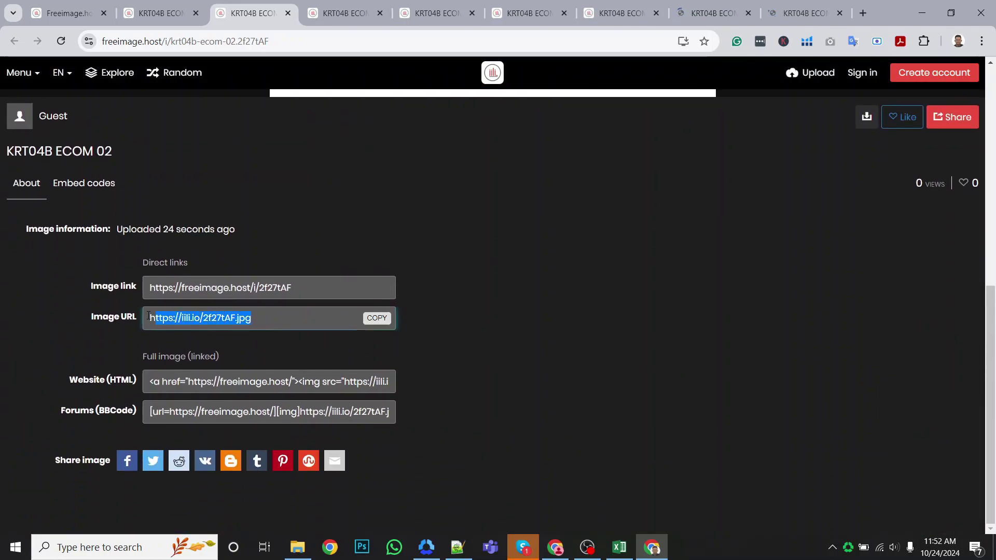
key(alt+Tab)
double_click(715, 201)
key(ctrl+v)
click(813, 202)
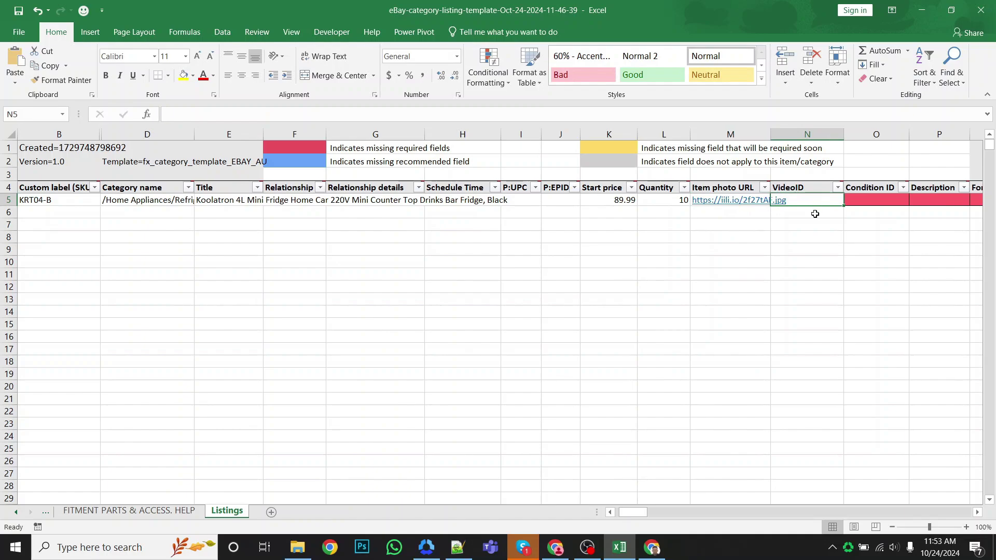
Set the Condition ID of the listing in row 5 to 1000-Brand New
scroll(317, 198, right, 3)
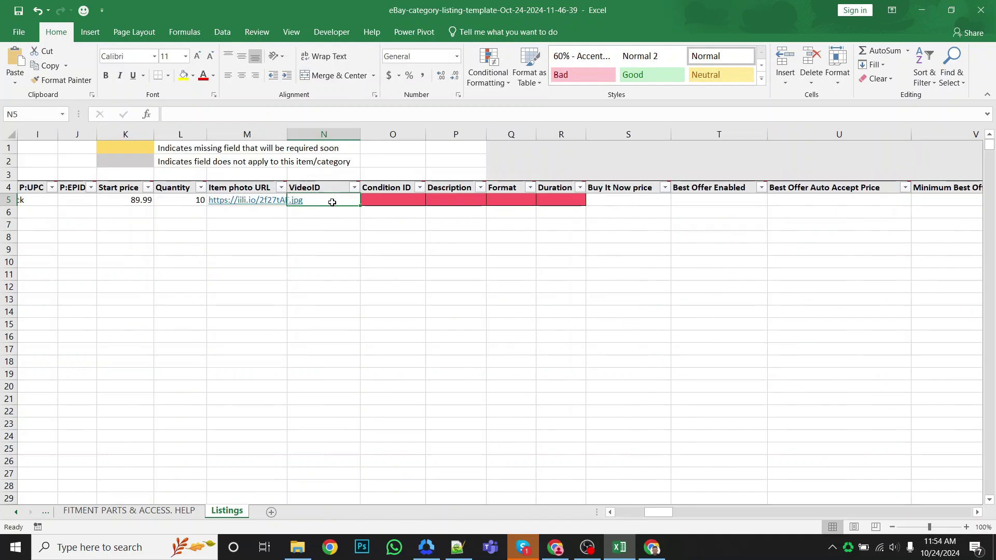
click(410, 202)
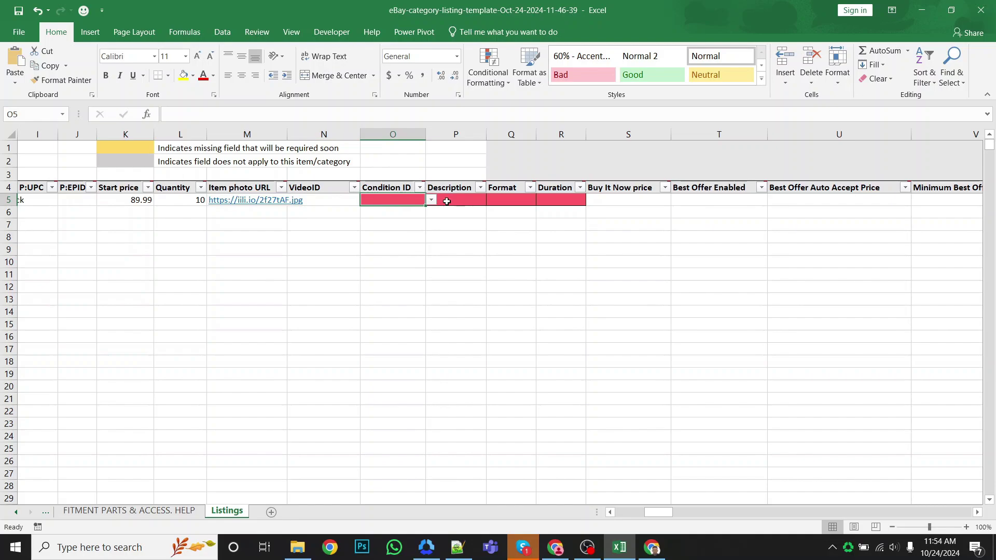
click(431, 200)
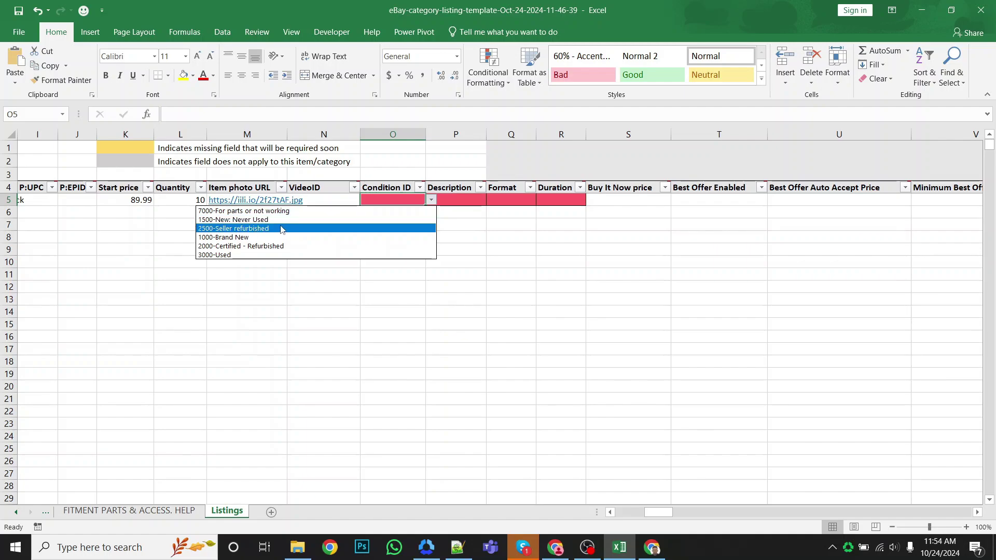
click(252, 239)
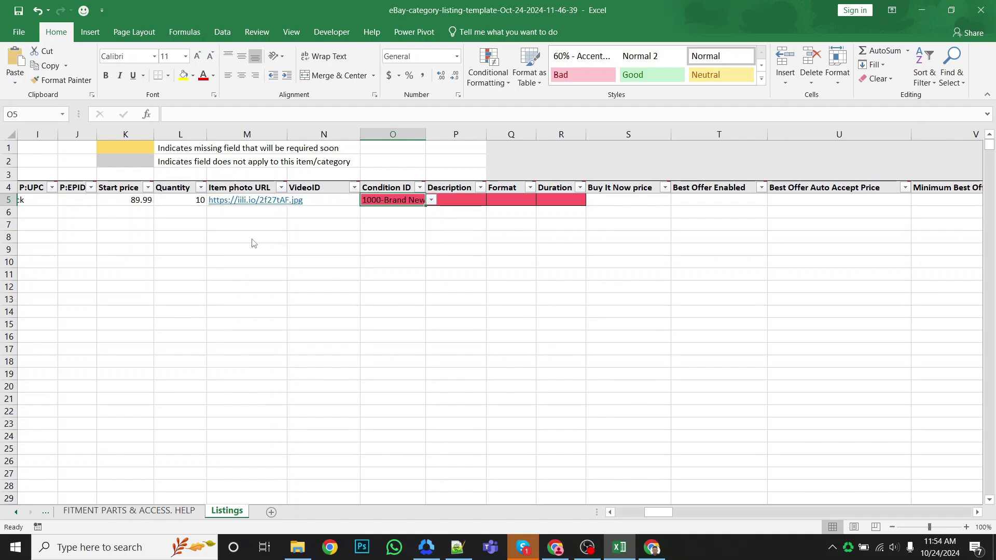
Copy the HTML product description from the Notepad++ document new 2 and paste it into the row 5 Description cell in Excel
click(468, 200)
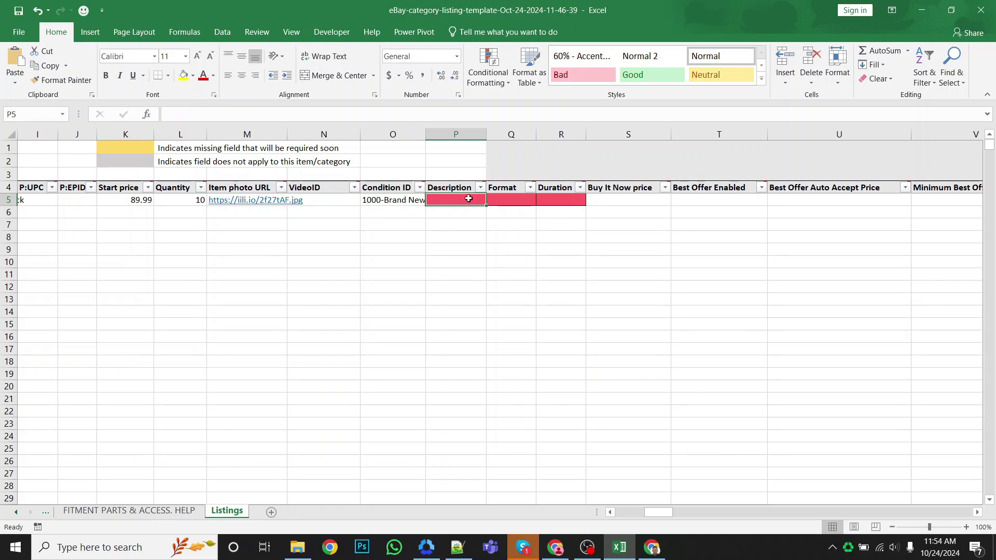
double_click(451, 200)
key(Escape)
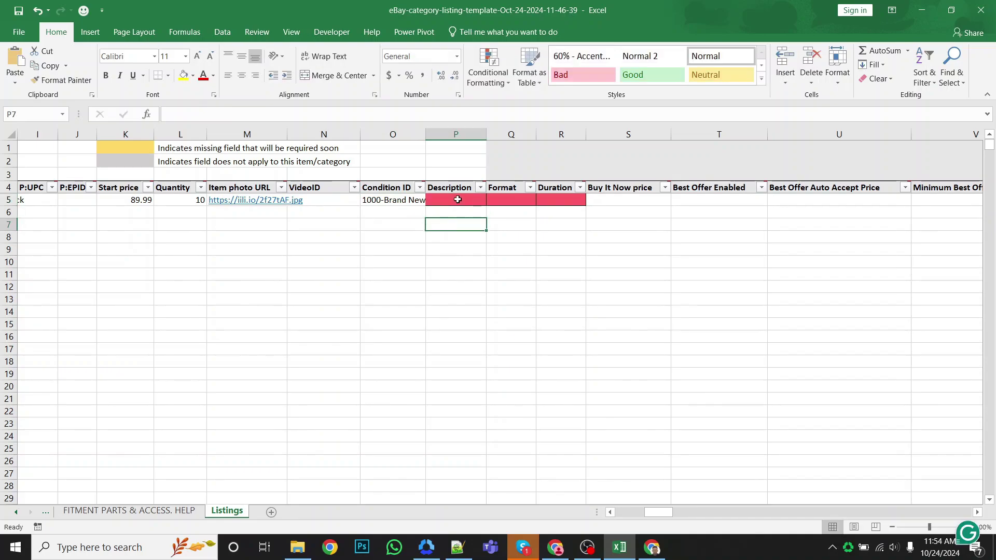
key(alt+Tab)
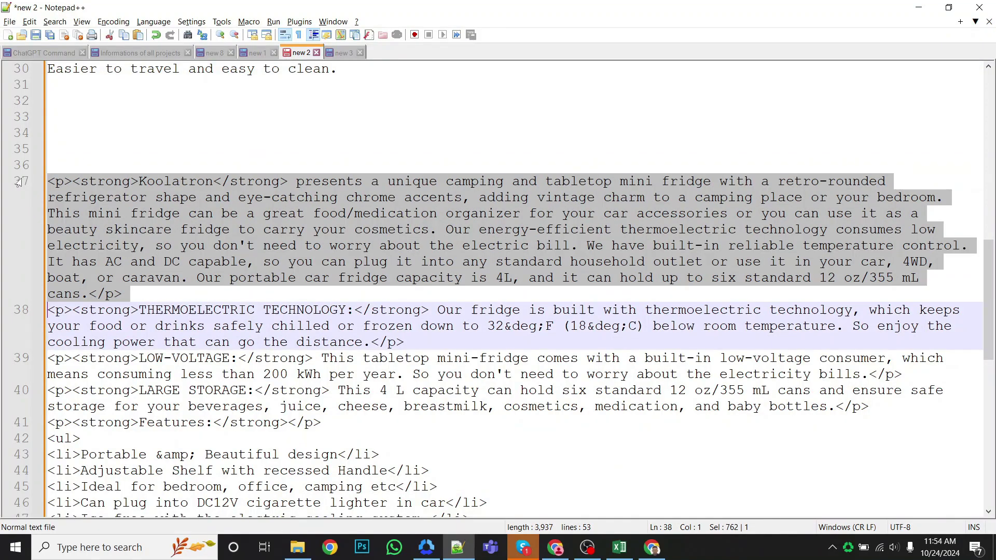
scroll(52, 371, down, 6)
drag(53, 371, 56, 400)
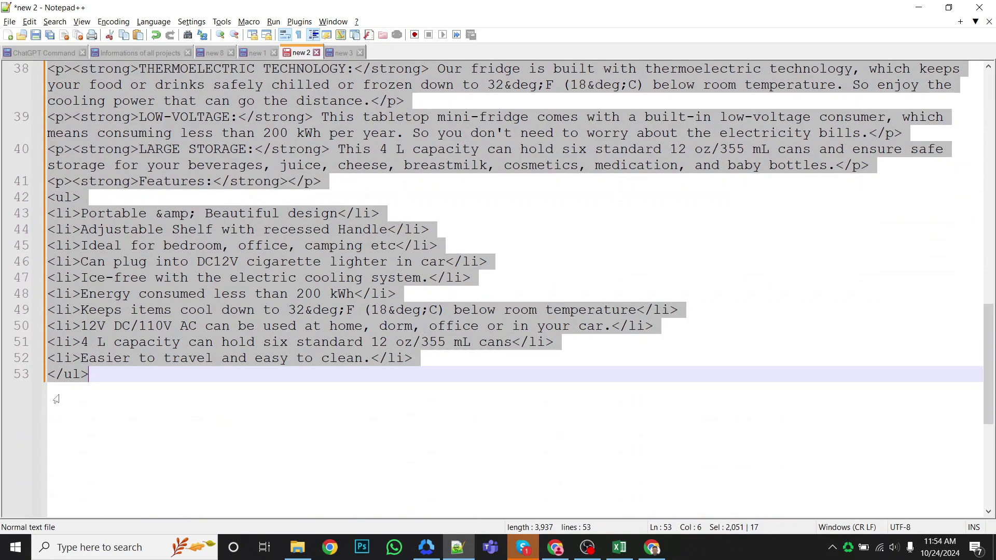
key(alt+Tab)
Set the height of row 5 to 15
right_click(8, 259)
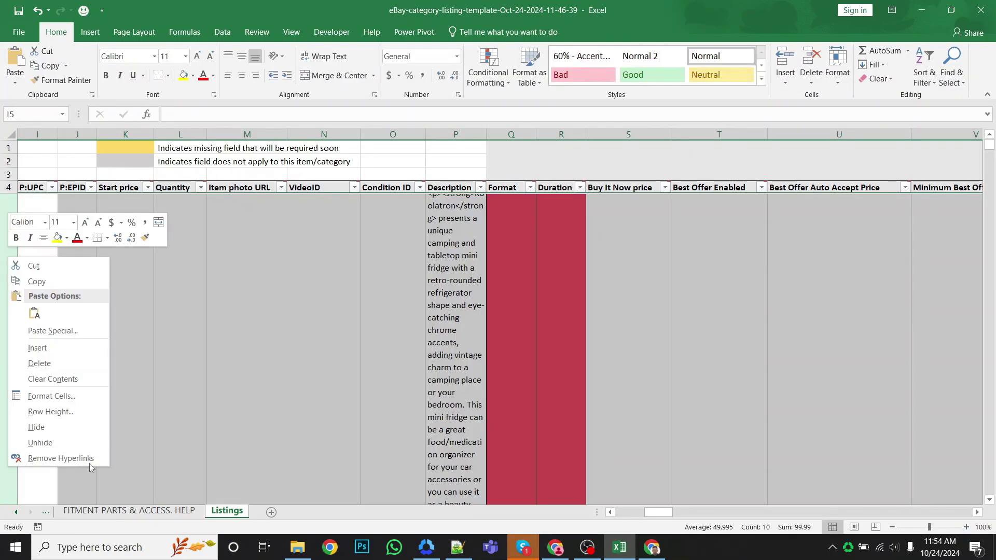
click(50, 412)
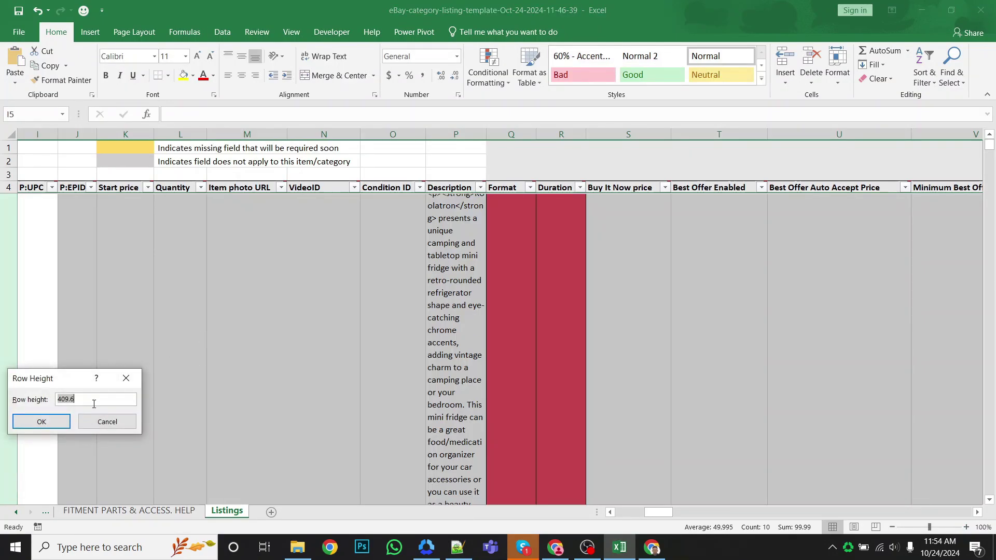
text(15)
key(Return)
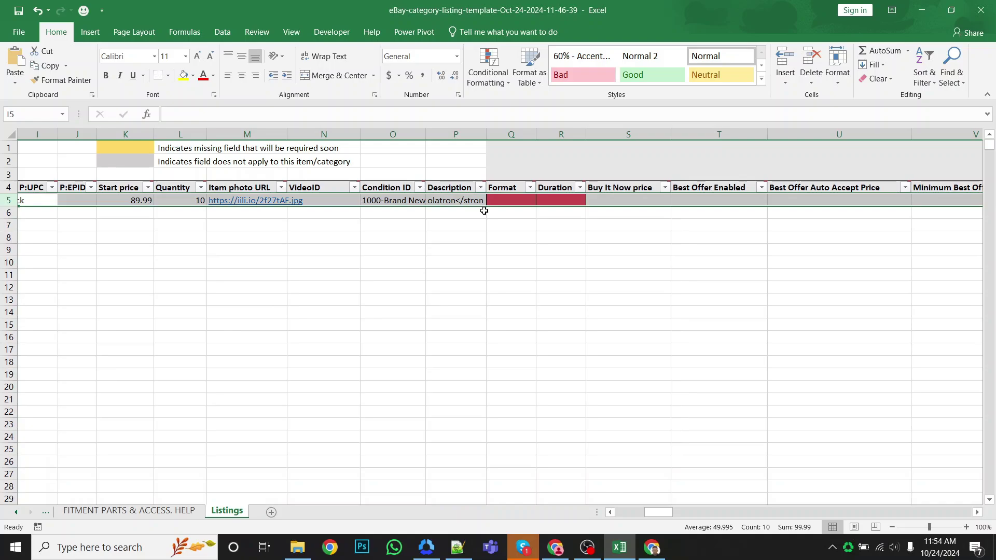
Switch to the eBay listings in Chrome and examine how the 2IN1 and 4L Mini Fridge sellers present their item descriptions
key(alt+Tab)
scroll(534, 420, down, 2)
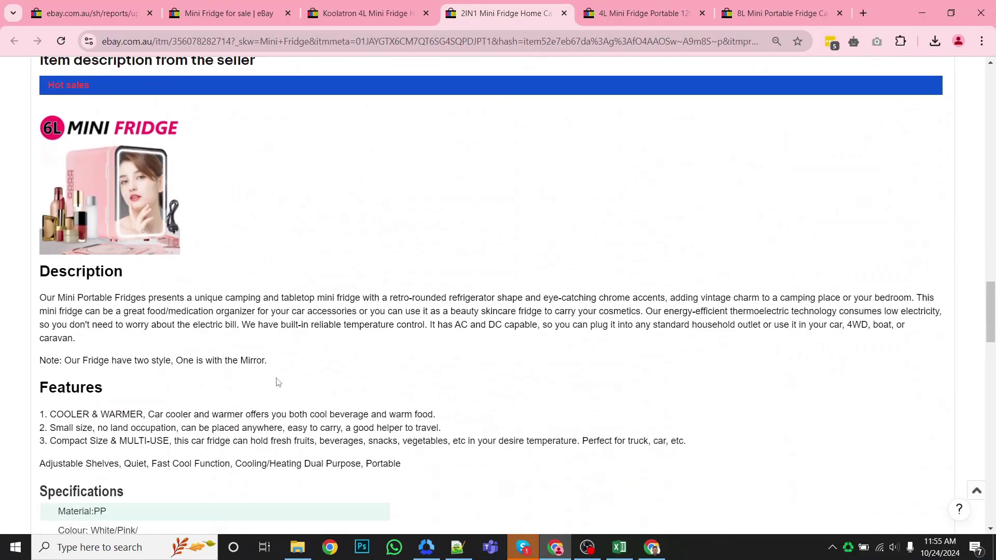
scroll(296, 383, down, 5)
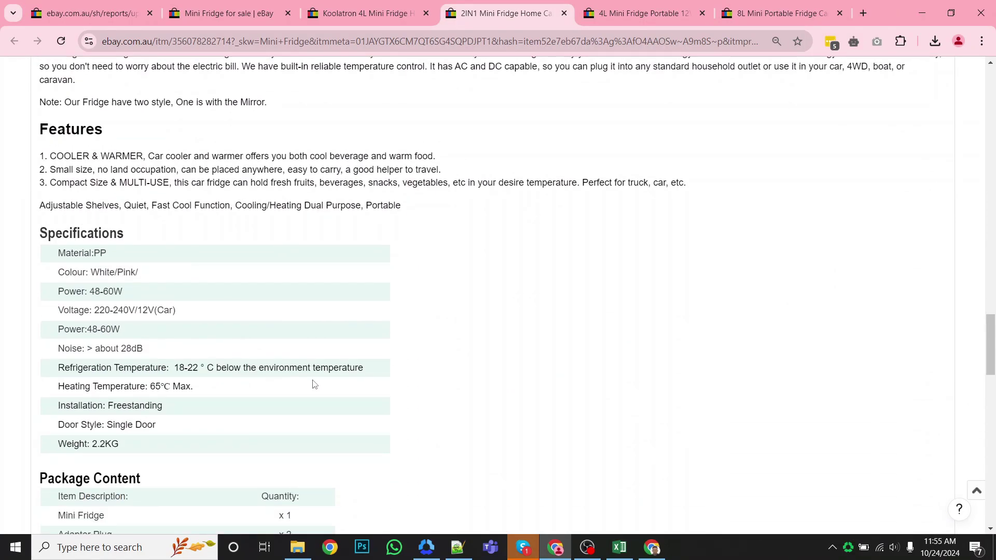
scroll(315, 384, up, 6)
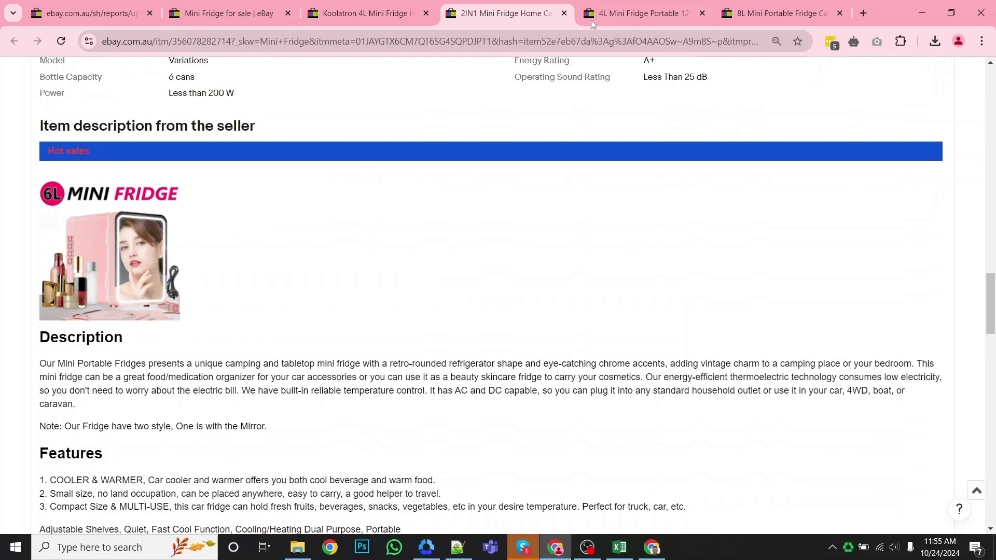
click(628, 12)
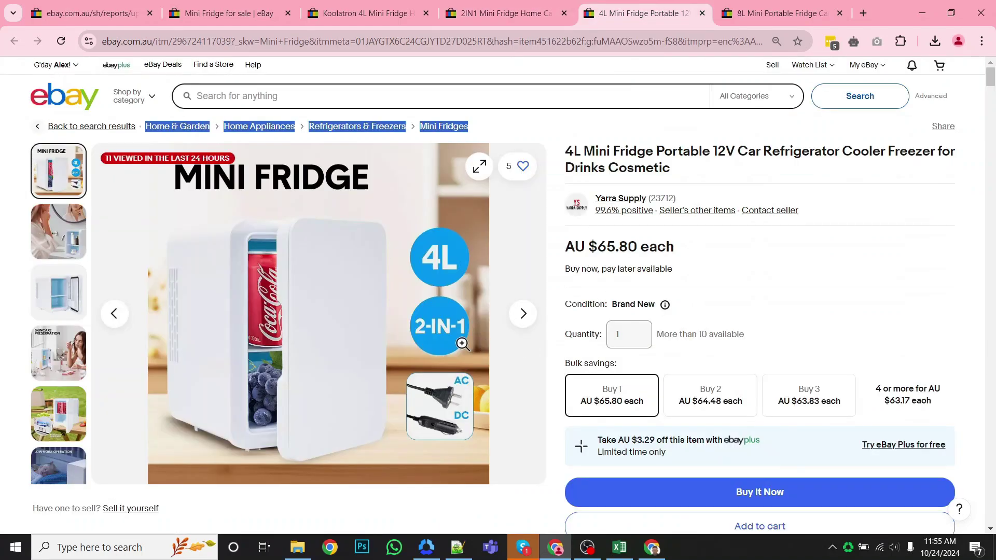
scroll(523, 334, down, 5)
scroll(523, 335, down, 6)
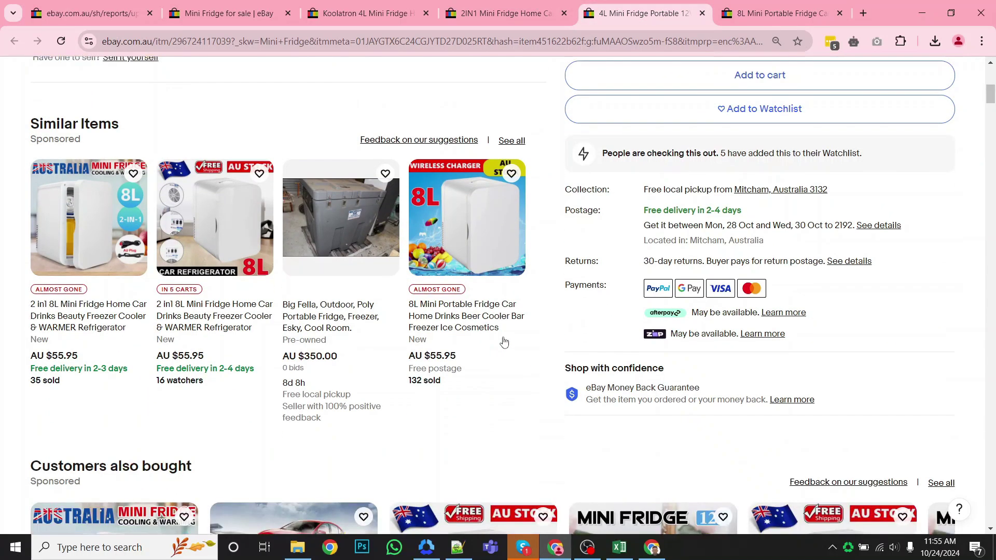
scroll(331, 345, down, 14)
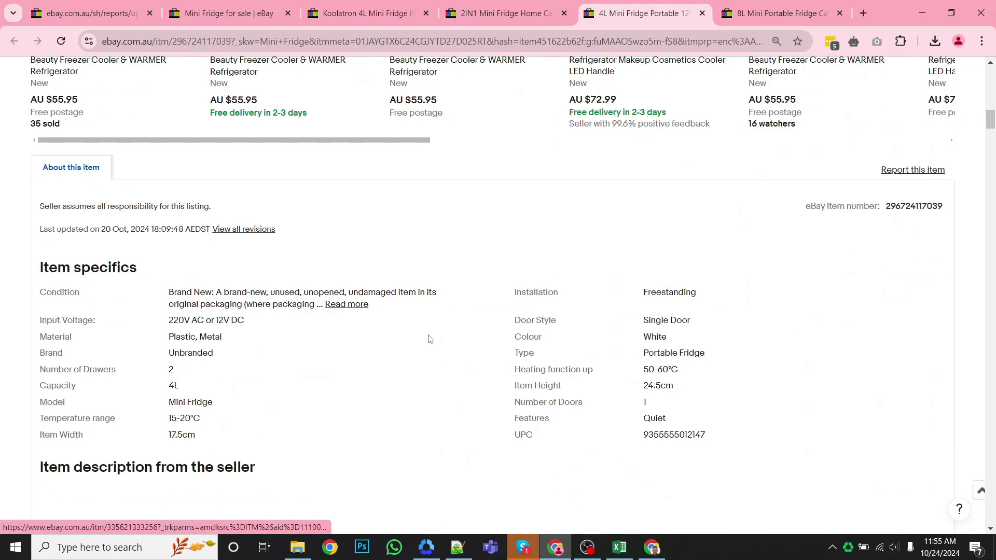
scroll(410, 343, down, 5)
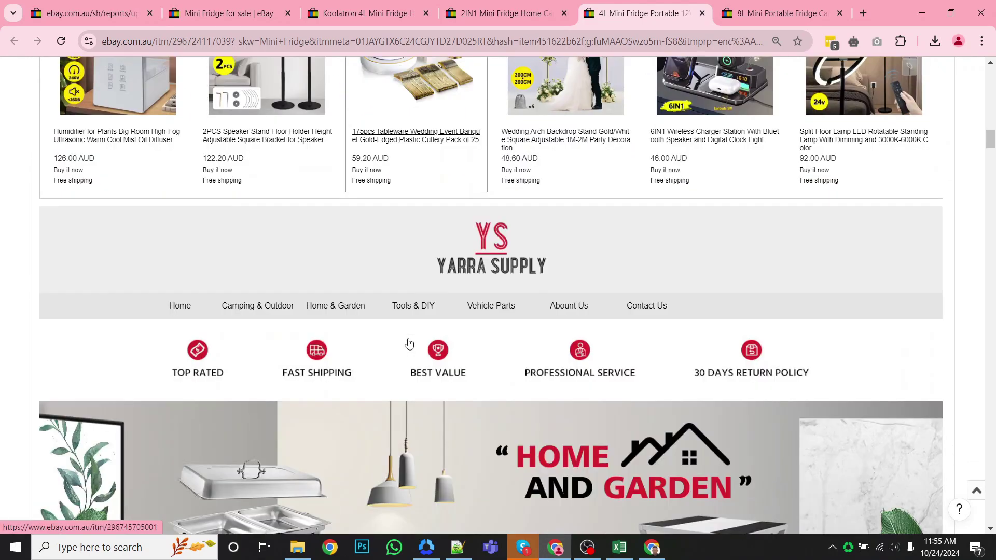
scroll(440, 344, down, 4)
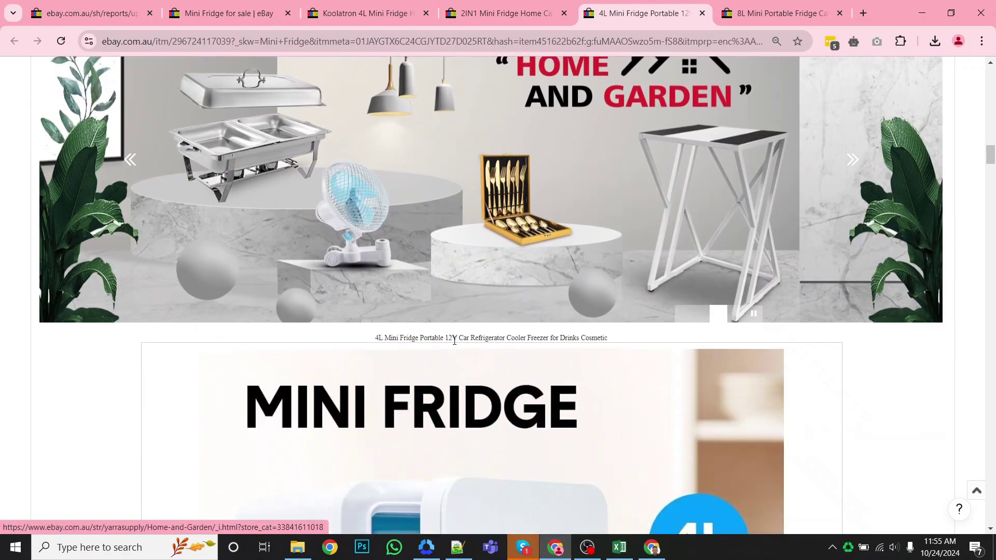
scroll(459, 347, down, 4)
scroll(464, 347, down, 4)
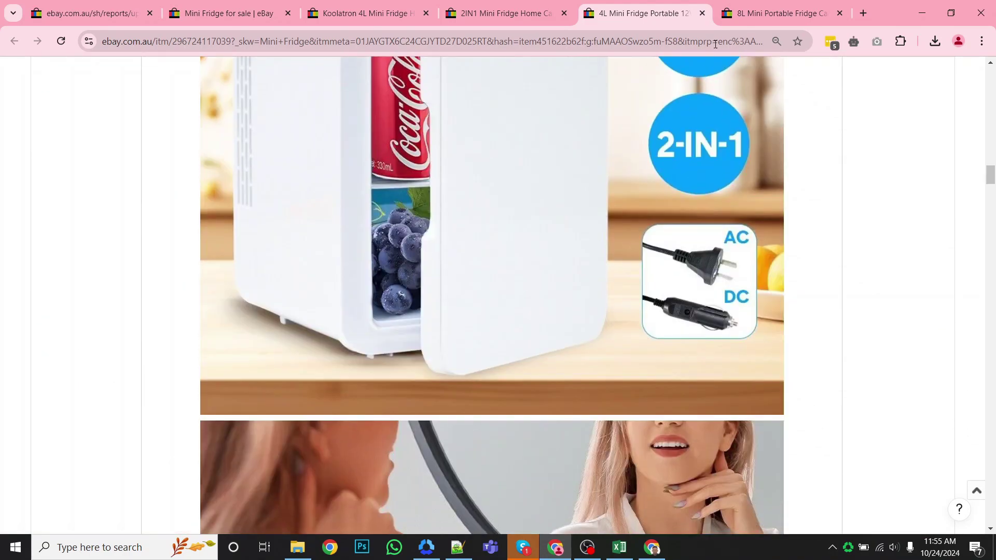
click(754, 7)
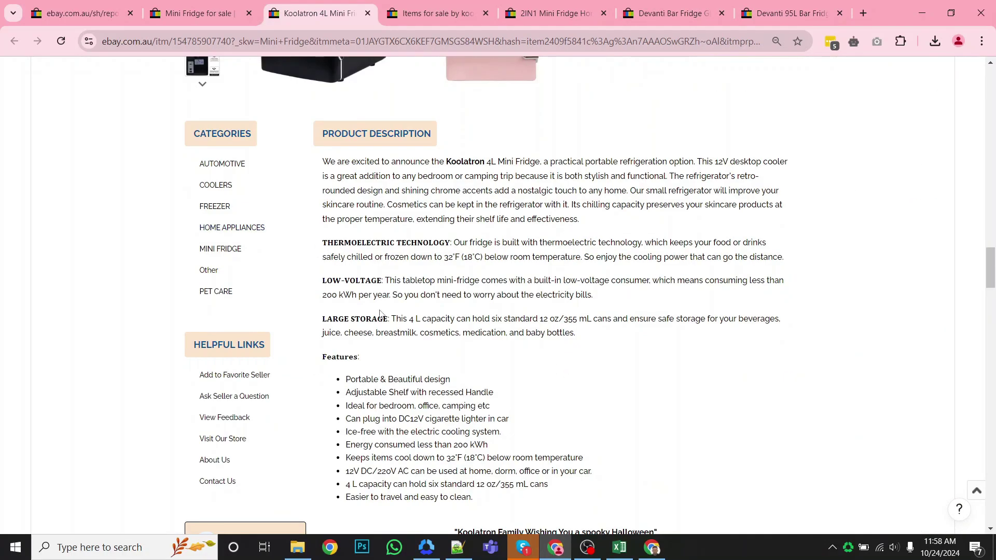
Examine the Koolatron 4L Mini Fridge listing's description template and open its Home Appliances store category in a new tab
scroll(380, 304, down, 2)
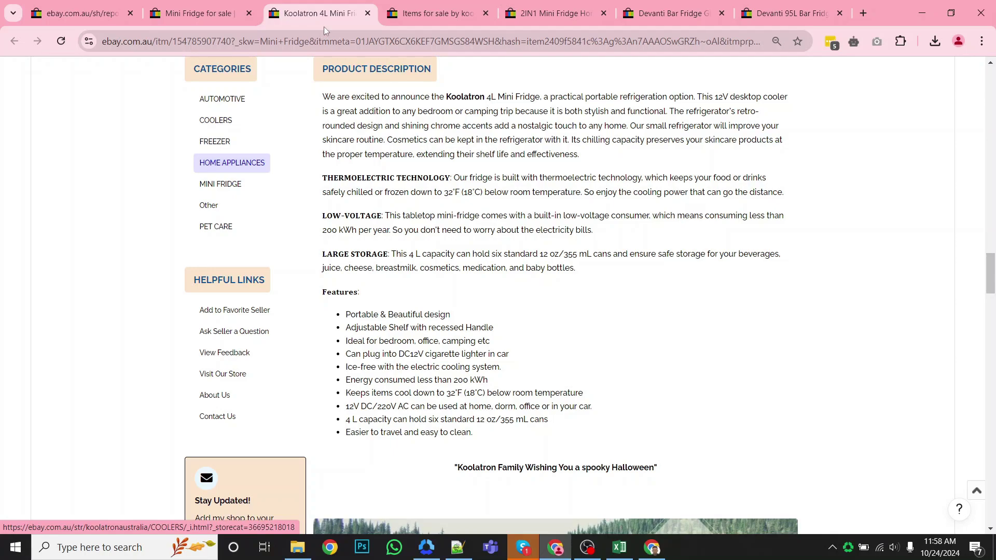
click(486, 13)
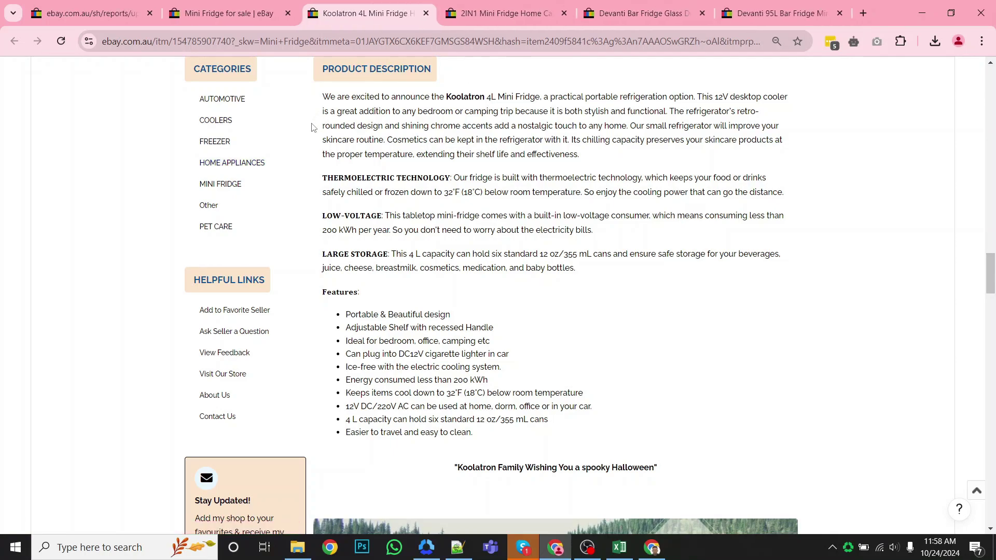
scroll(313, 128, up, 2)
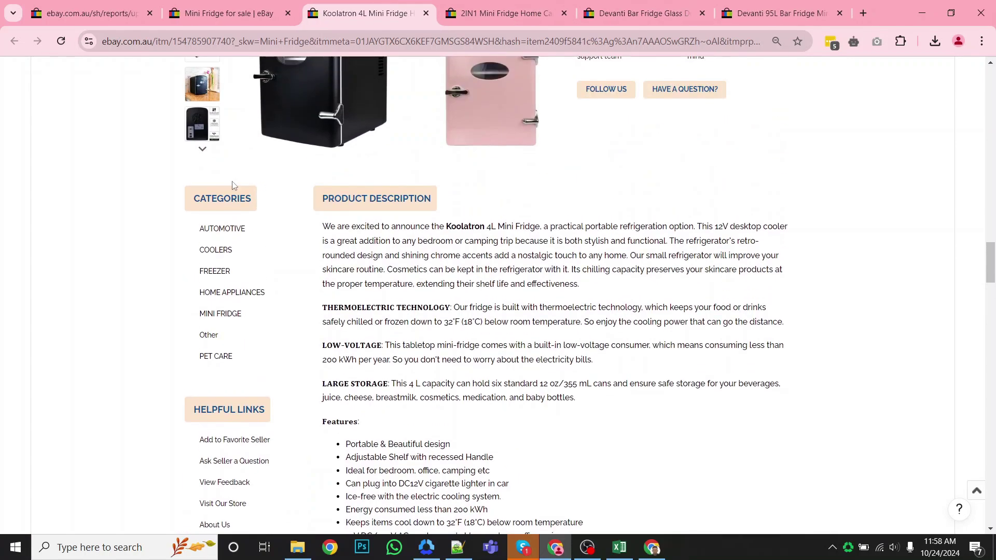
middle_click(242, 299)
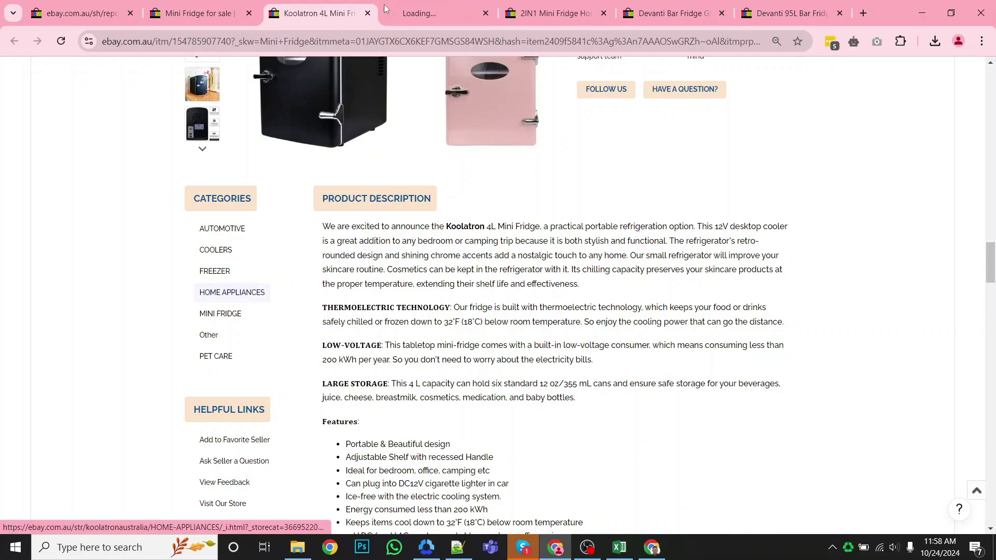
click(435, 20)
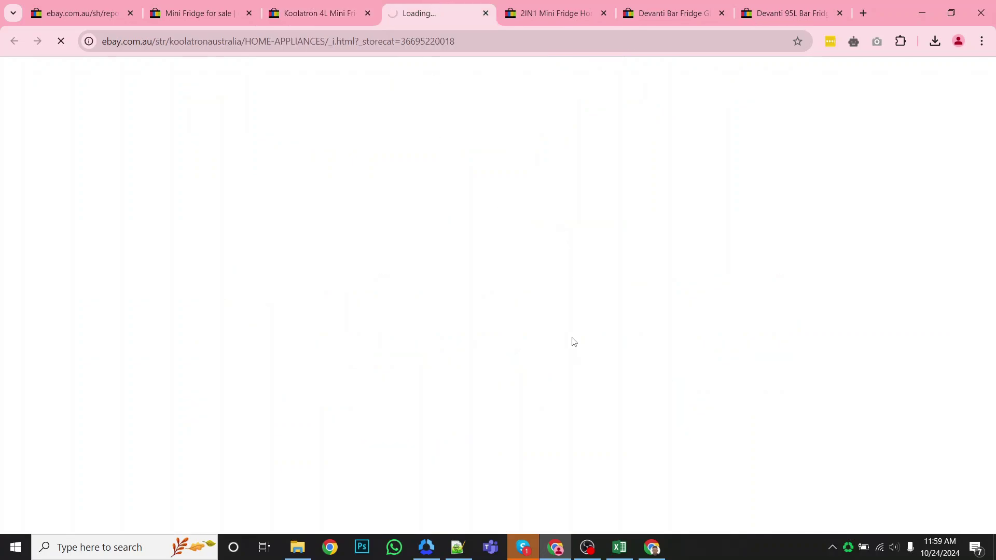
scroll(583, 335, down, 5)
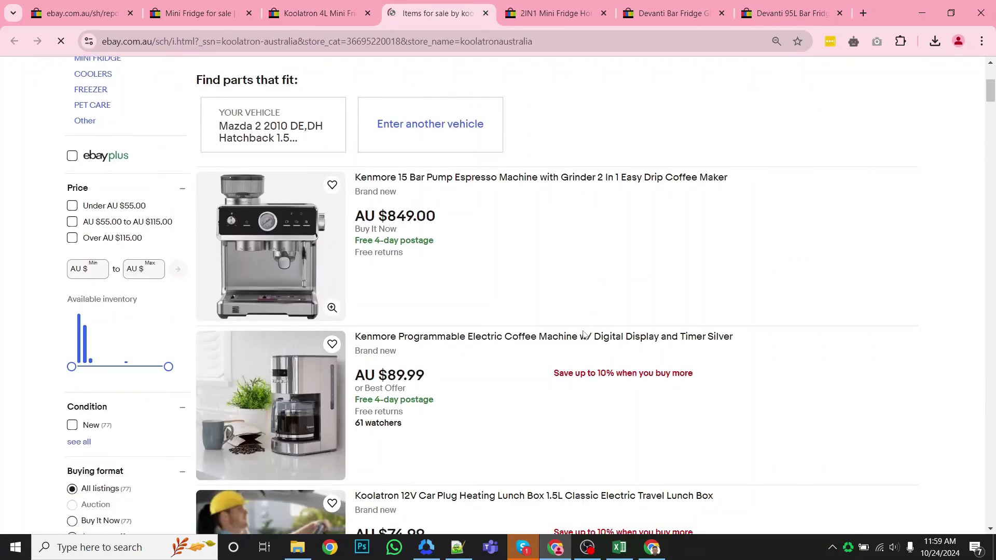
scroll(441, 313, down, 13)
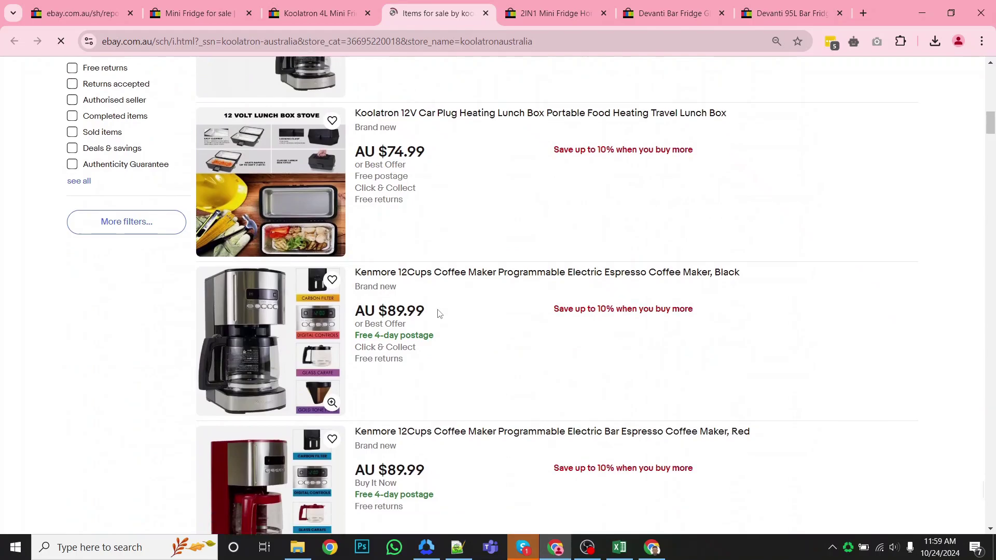
scroll(438, 313, down, 12)
key(ctrl+shift+Tab)
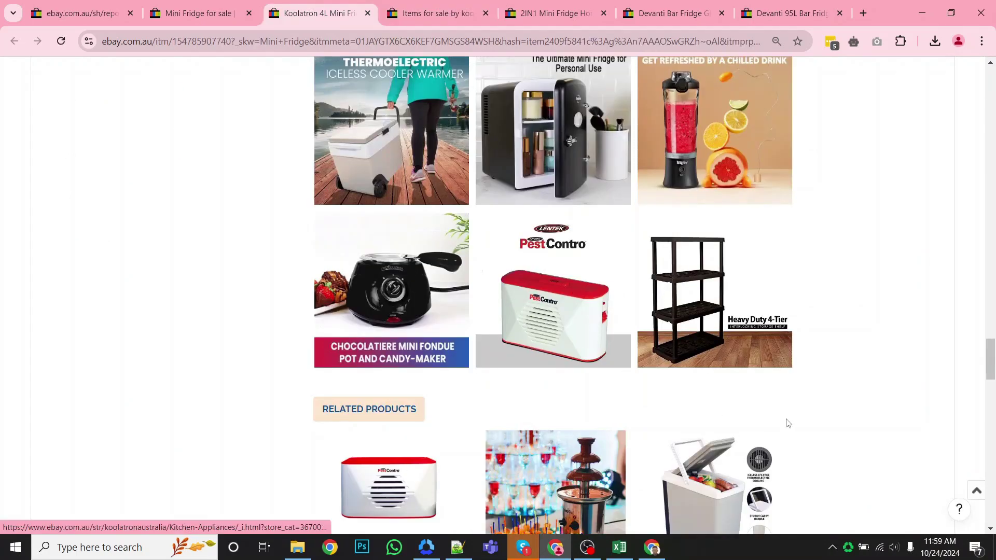
Switch to the other Chrome window and search Google for boostontime
click(652, 548)
click(313, 55)
text(boos)
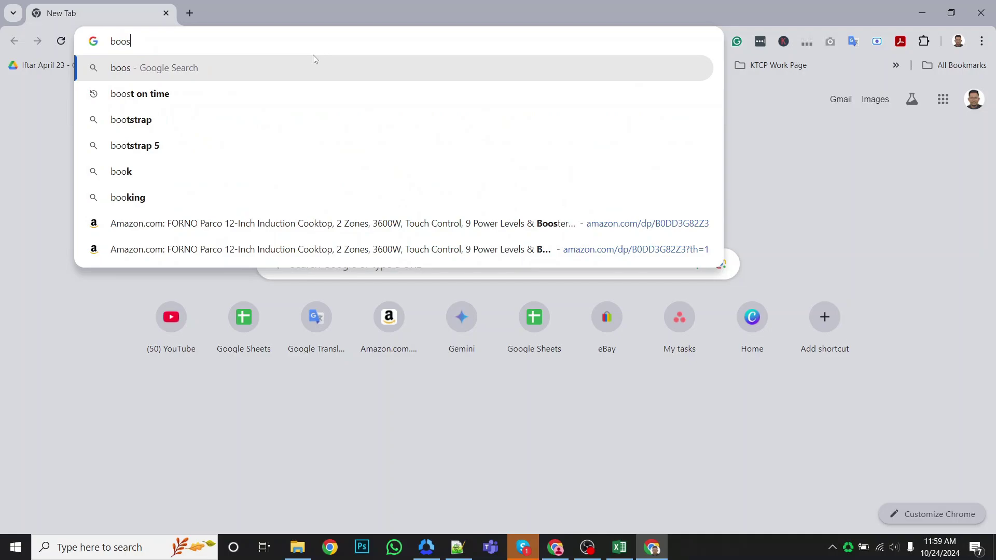
text(tontime)
key(Return)
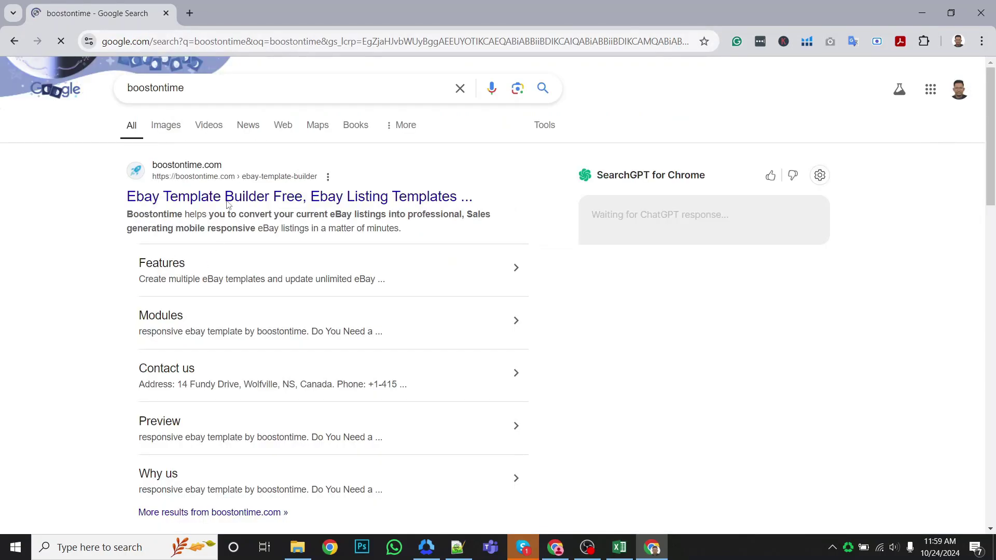
Open the boostontime.com eBay Template Builder site and examine its listing themes, their previews and the pricing
click(227, 202)
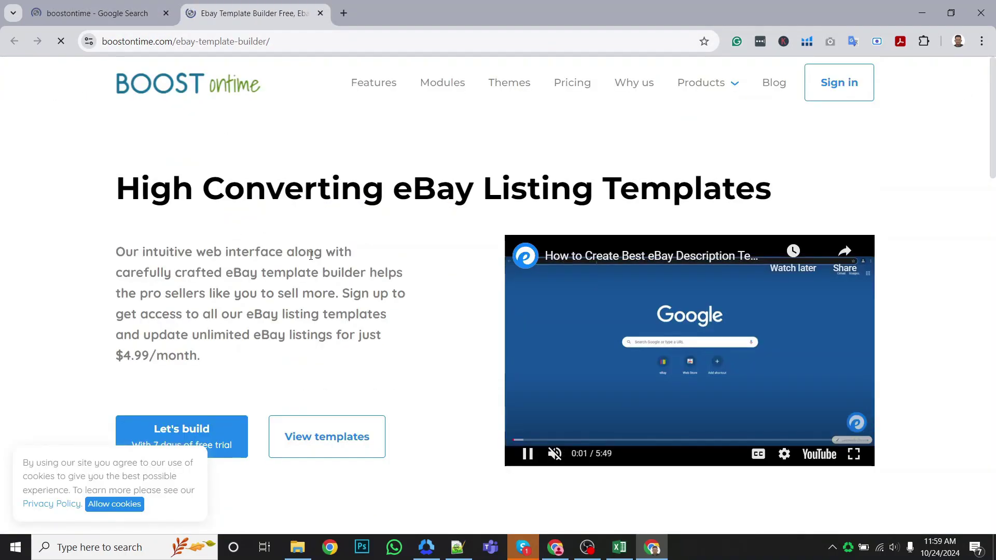
scroll(345, 289, down, 3)
click(338, 244)
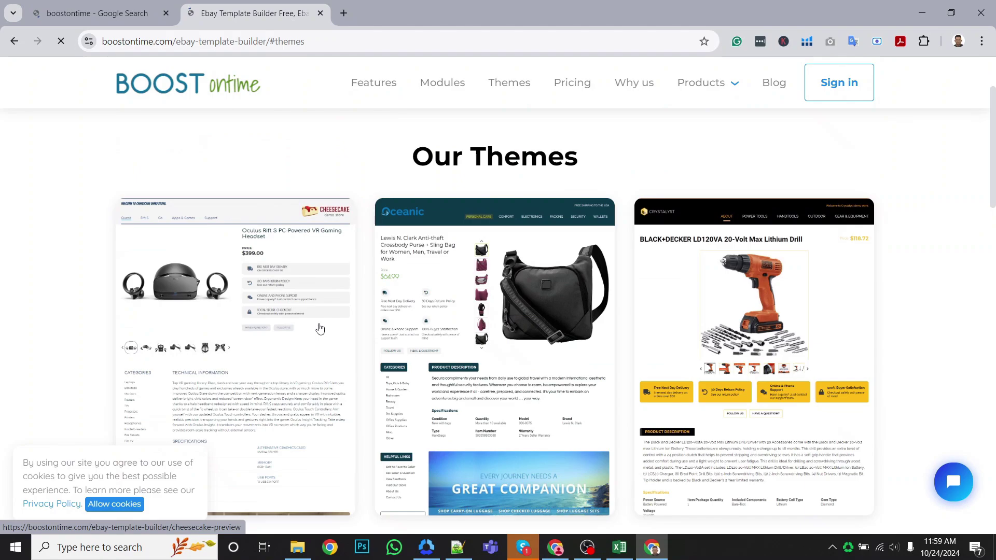
scroll(320, 329, down, 6)
scroll(467, 290, up, 1)
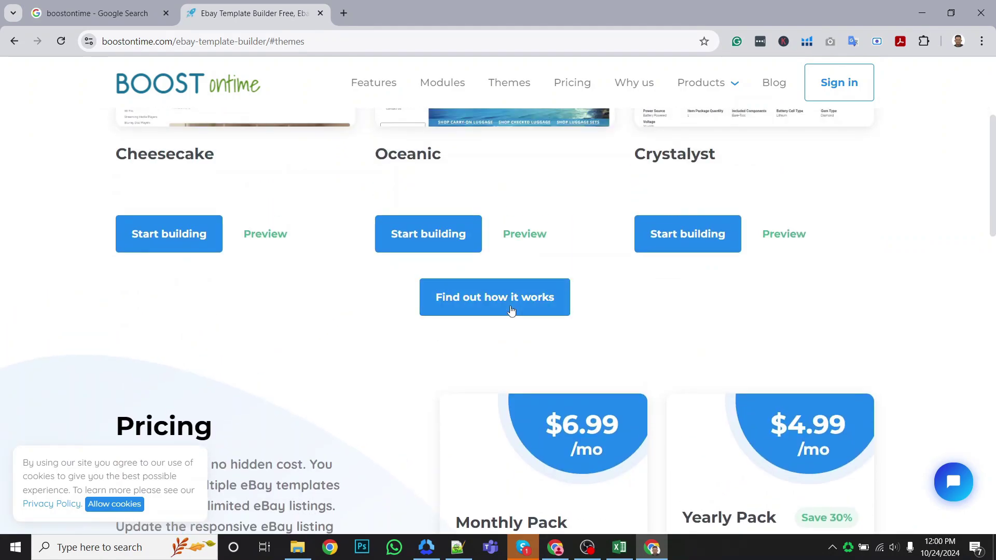
click(514, 308)
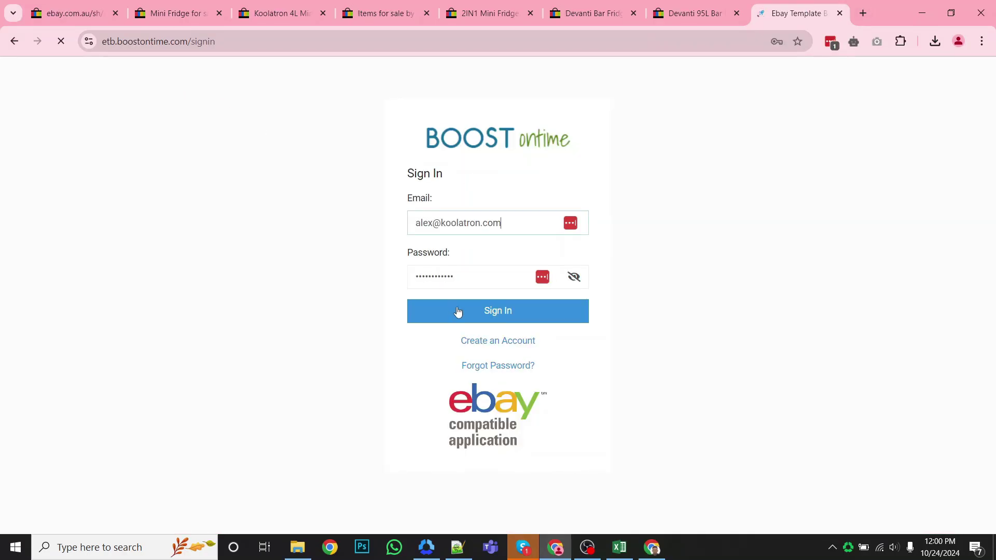
Sign in to Boostontime with the prefilled account and open the KTCP ETB - AU template to examine its editable sections
click(462, 314)
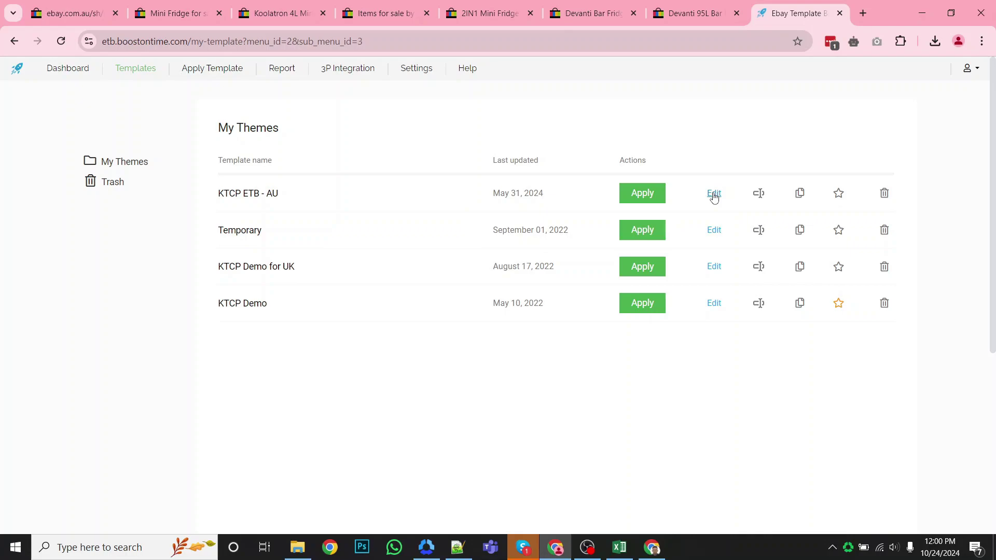
click(714, 194)
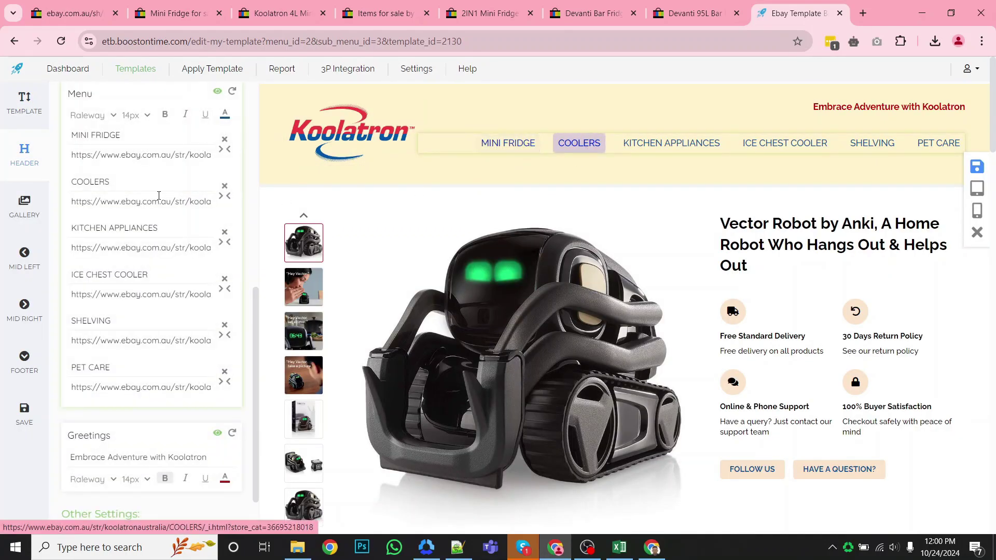
scroll(147, 439, down, 10)
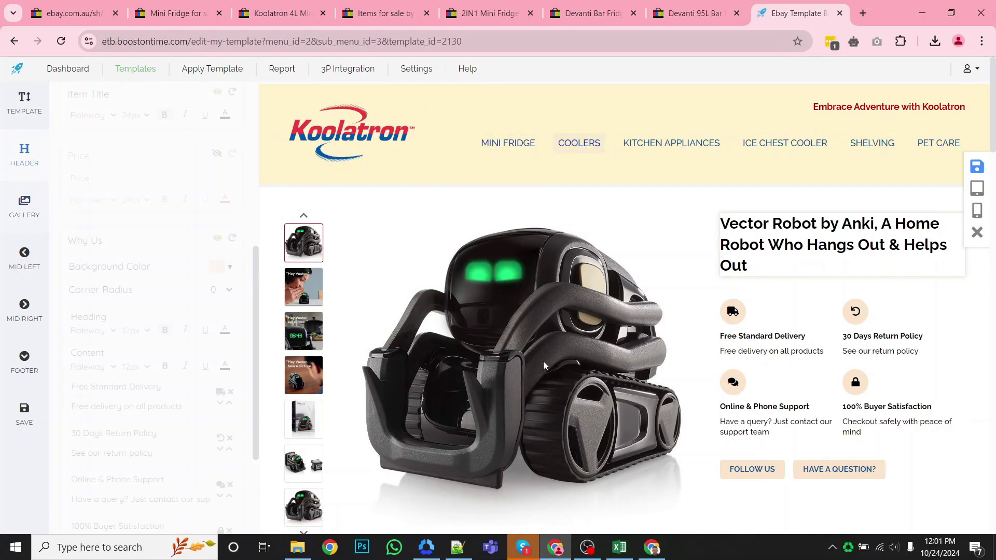
Switch to the Excel listing template and set the row 5 Format to FixedPrice
key(alt+Tab)
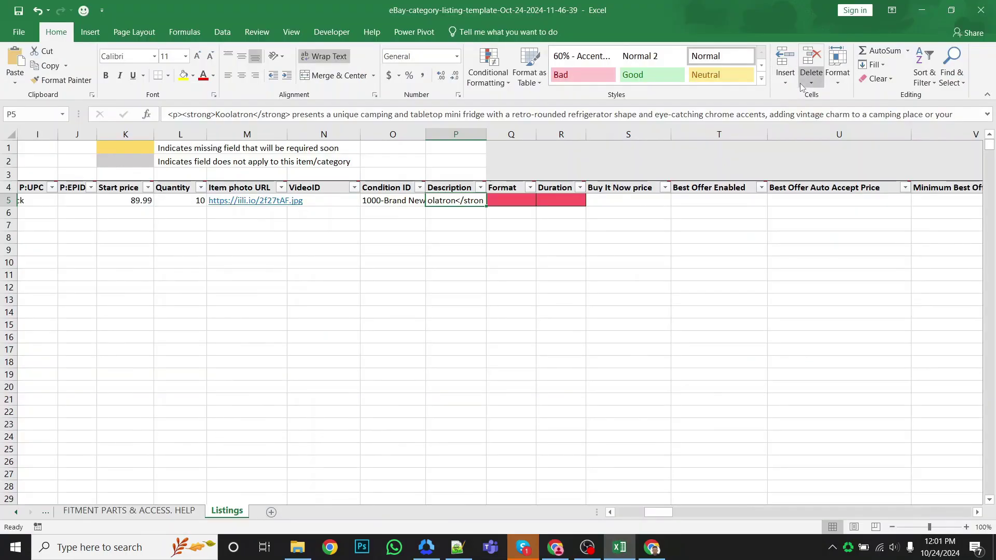
click(512, 202)
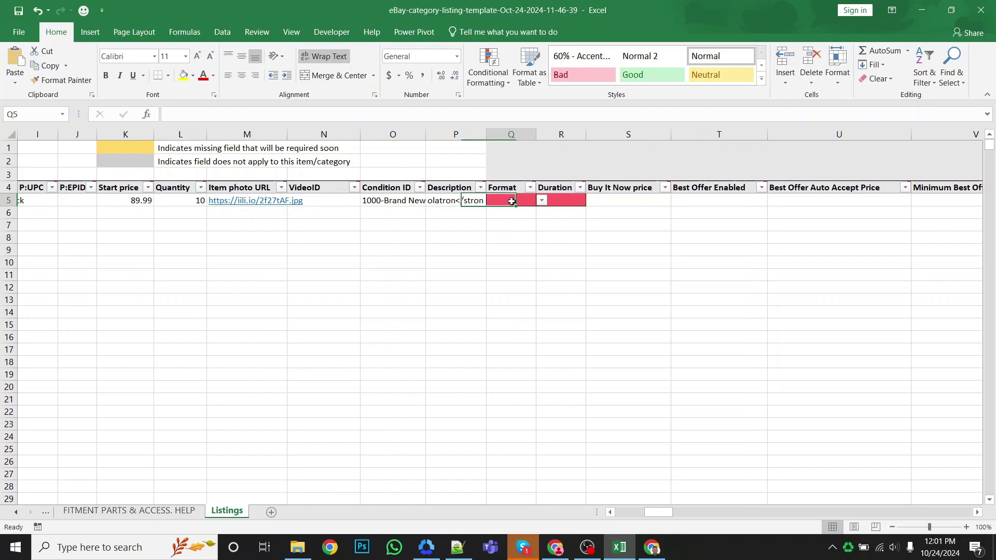
click(542, 200)
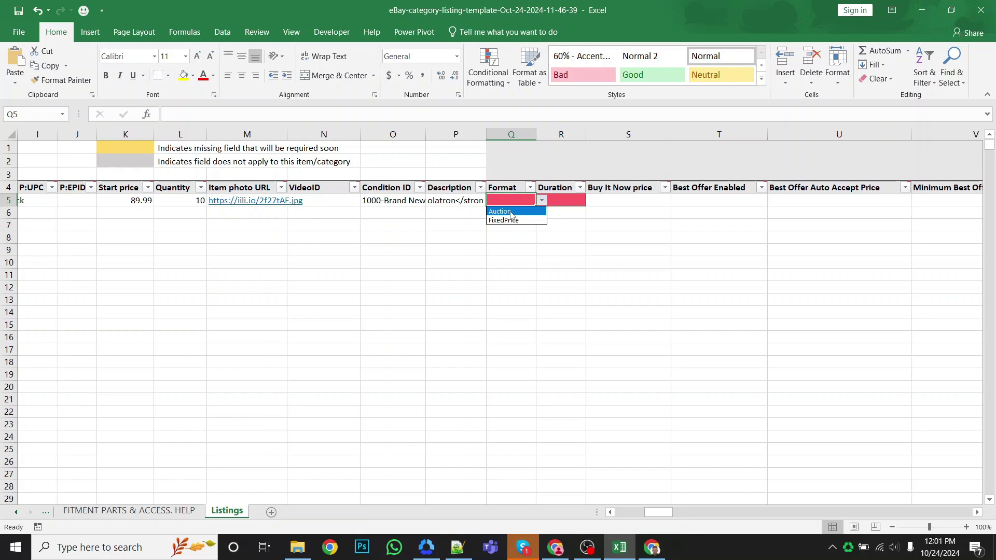
click(507, 222)
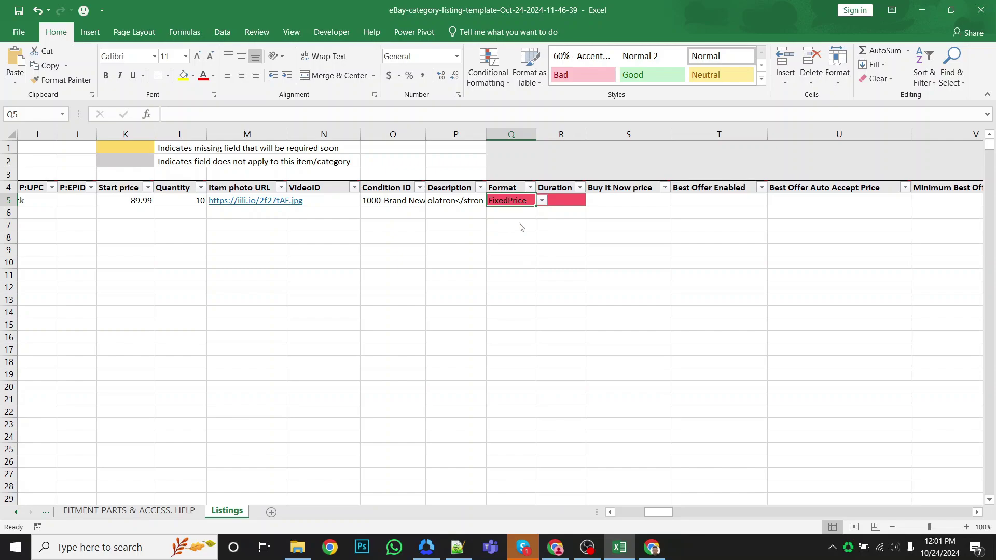
Review the available Duration options for row 5 without choosing one
click(574, 202)
click(592, 201)
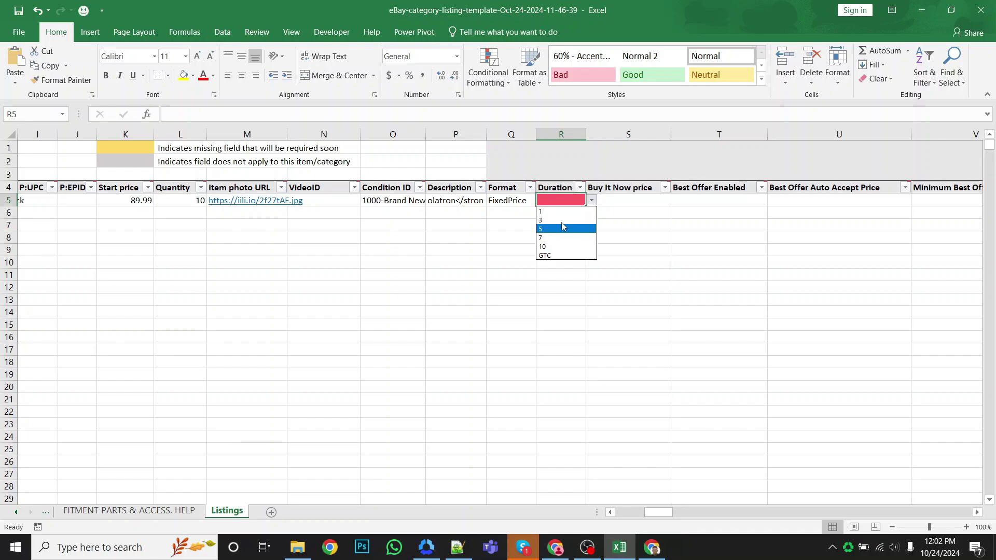
key(Escape)
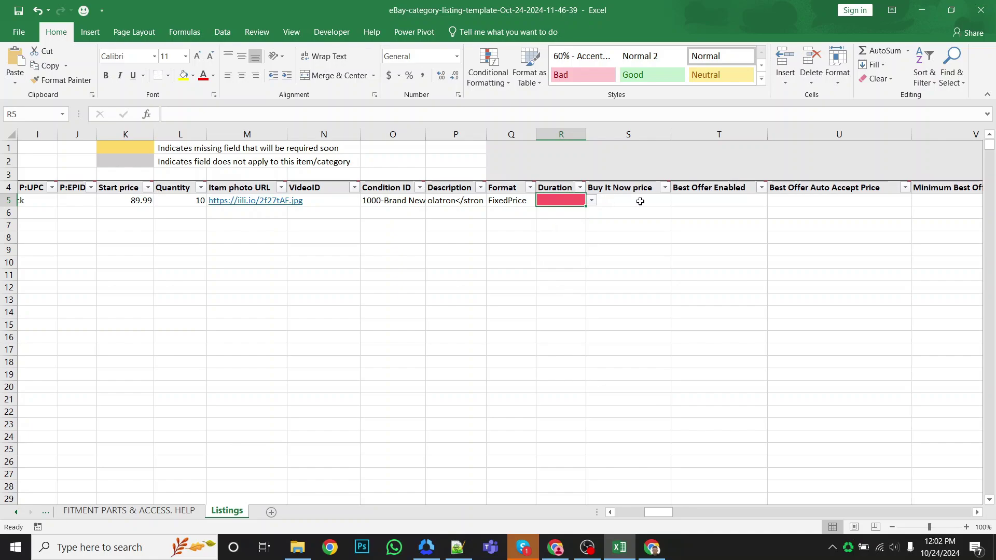
Enter 3000 as the Location in row 5
key(Right)
key(Right)
key(Right)
key(Right)
key(Right)
key(Right)
double_click(787, 200)
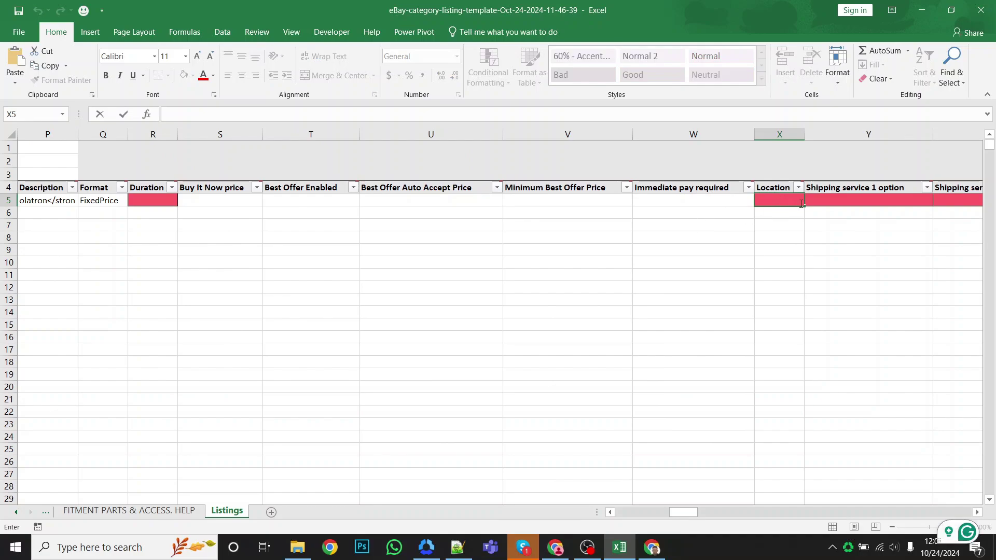
text(3000)
key(Tab)
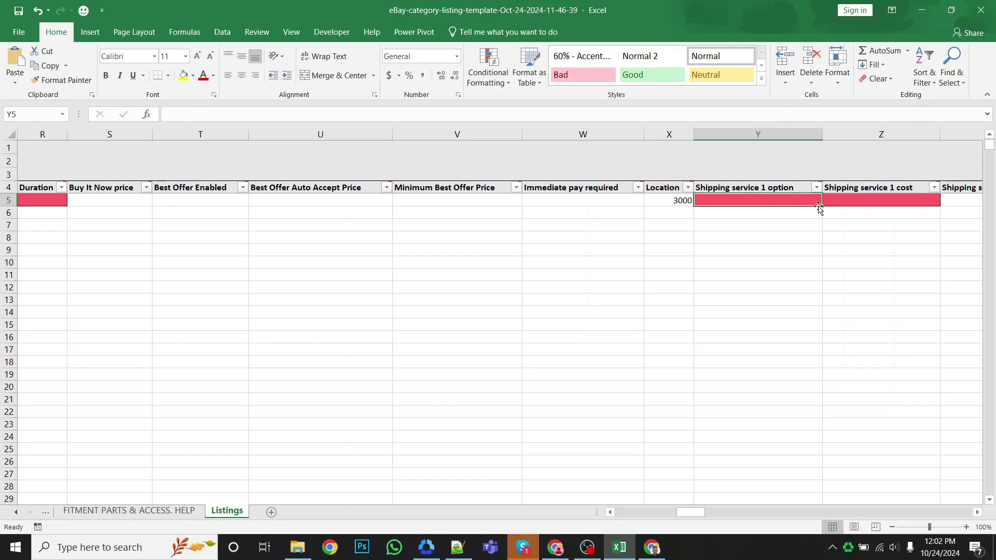
Set the row 5 Shipping profile name to the For KRT-B profile
key(Tab)
key(Tab)
key(Tab)
key(Tab)
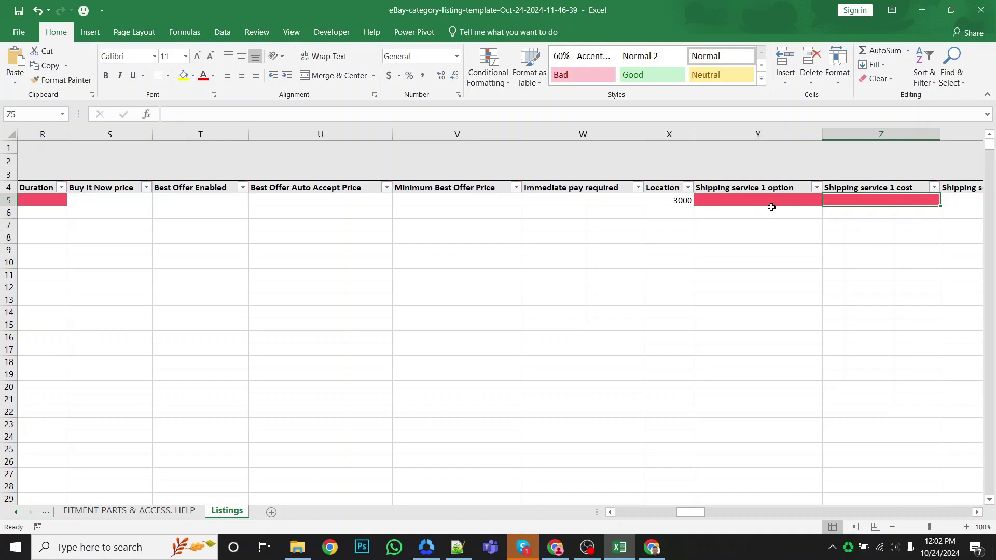
key(Tab)
key(Tab)
key(Tab)
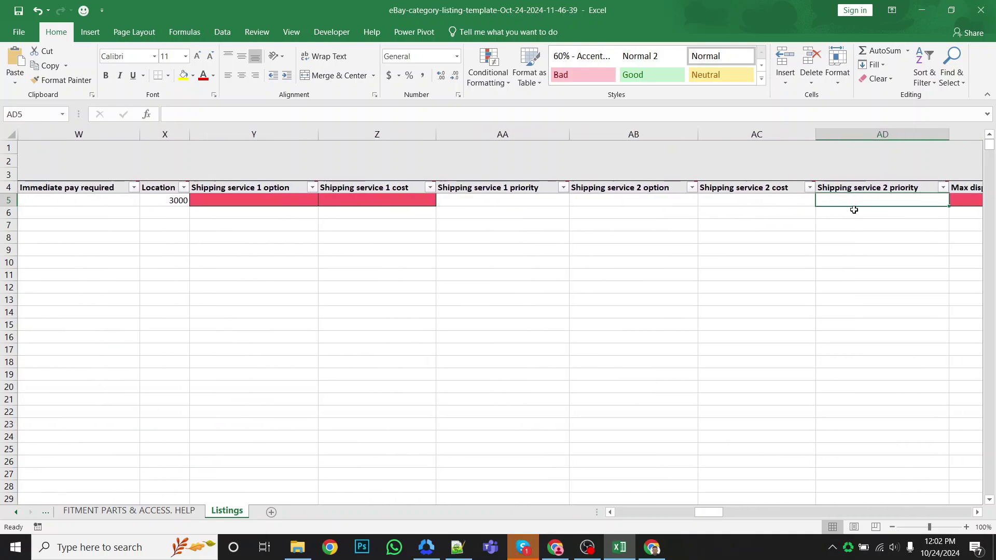
key(Tab)
key(Tab)
key(Tab)
key(Tab)
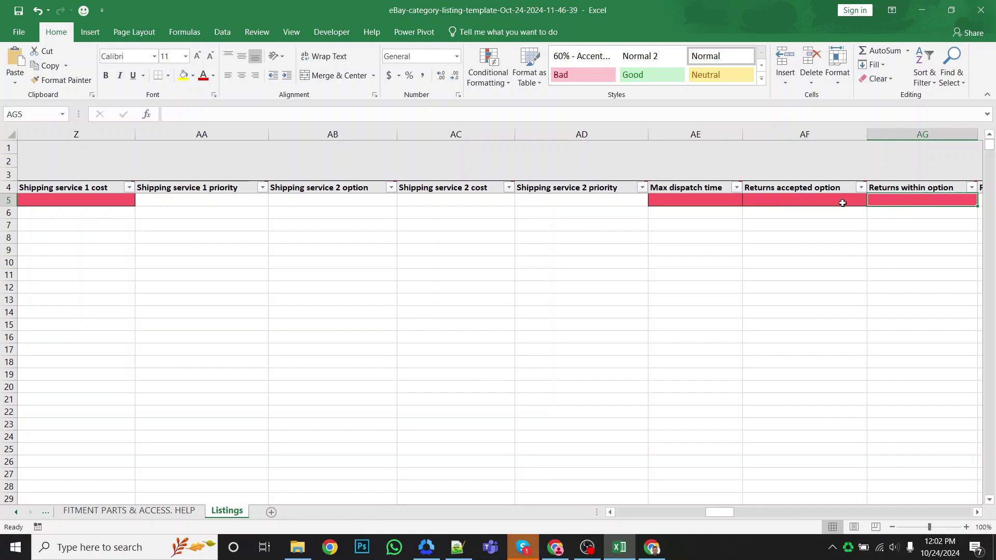
key(Tab)
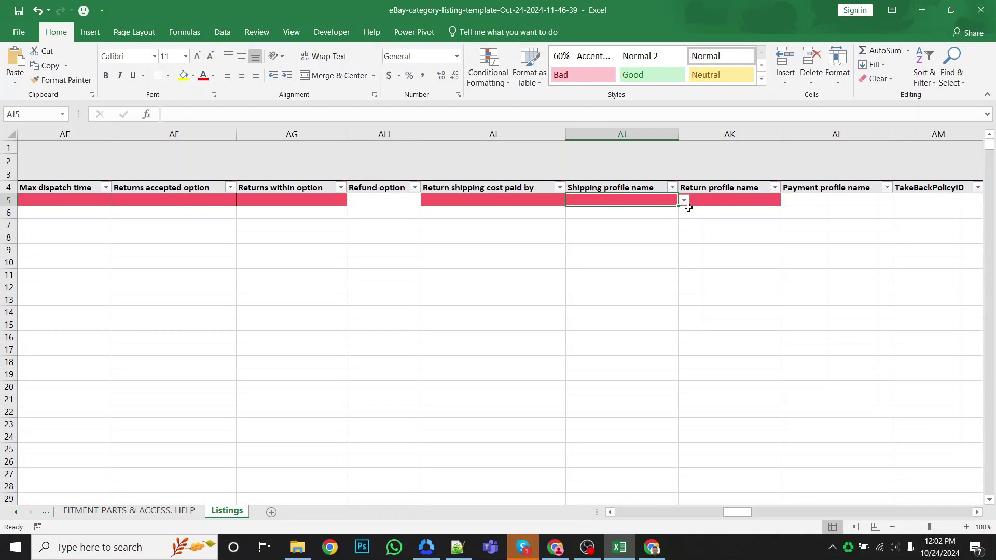
click(684, 202)
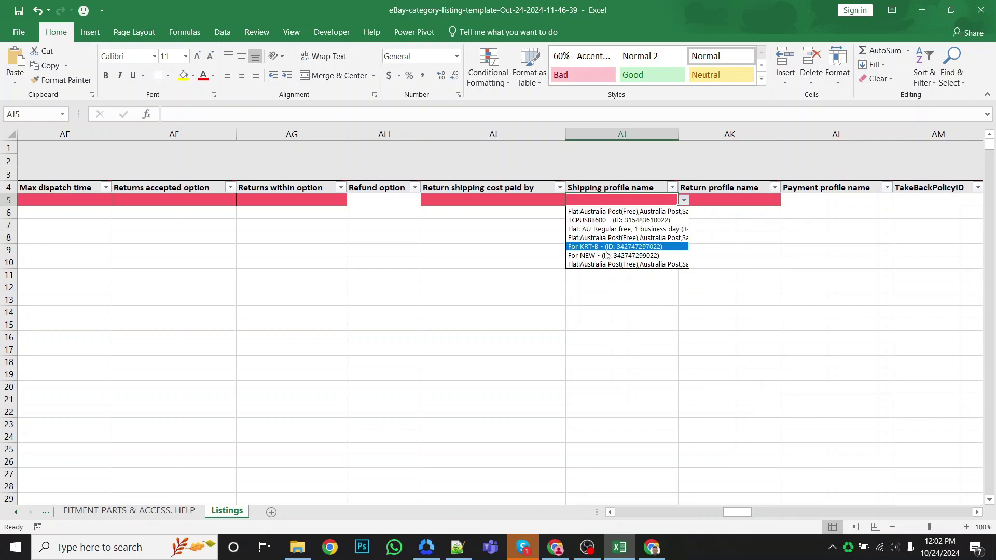
click(642, 248)
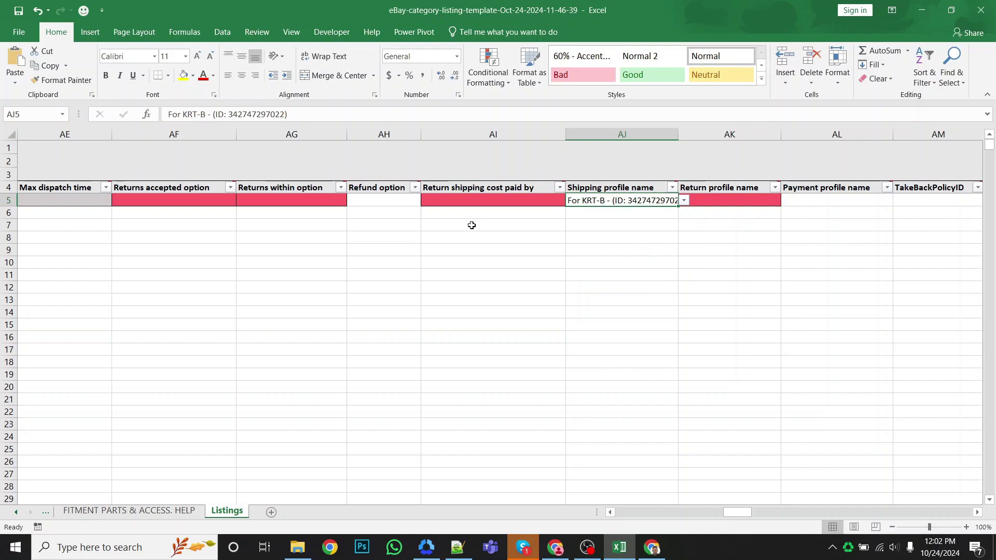
Set the row 5 Return profile name to the first 30 days profile in the list
click(759, 203)
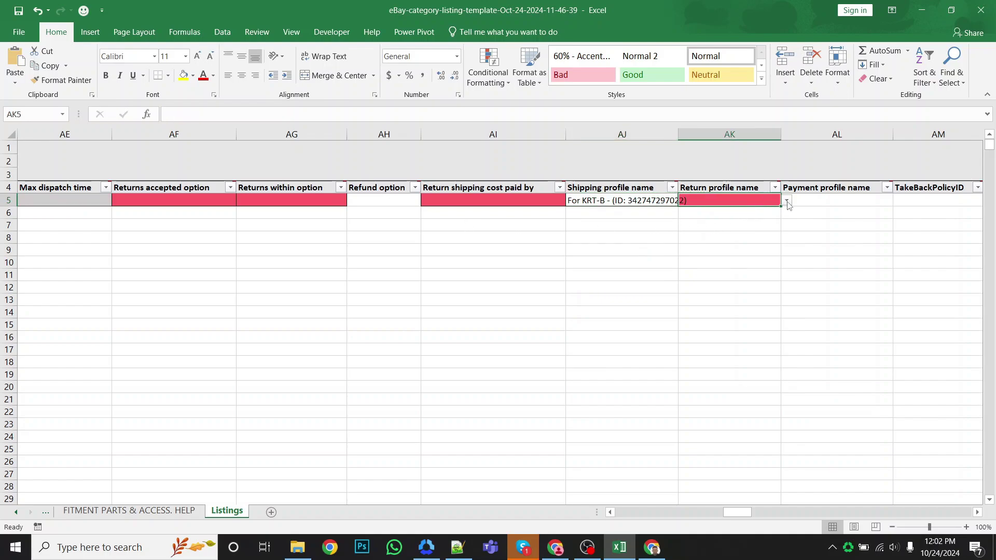
click(788, 202)
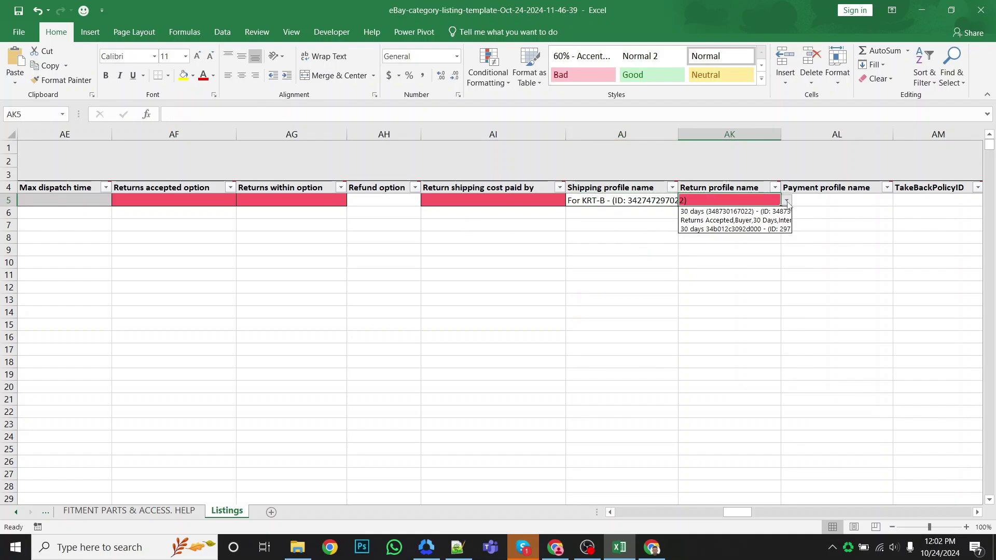
click(743, 212)
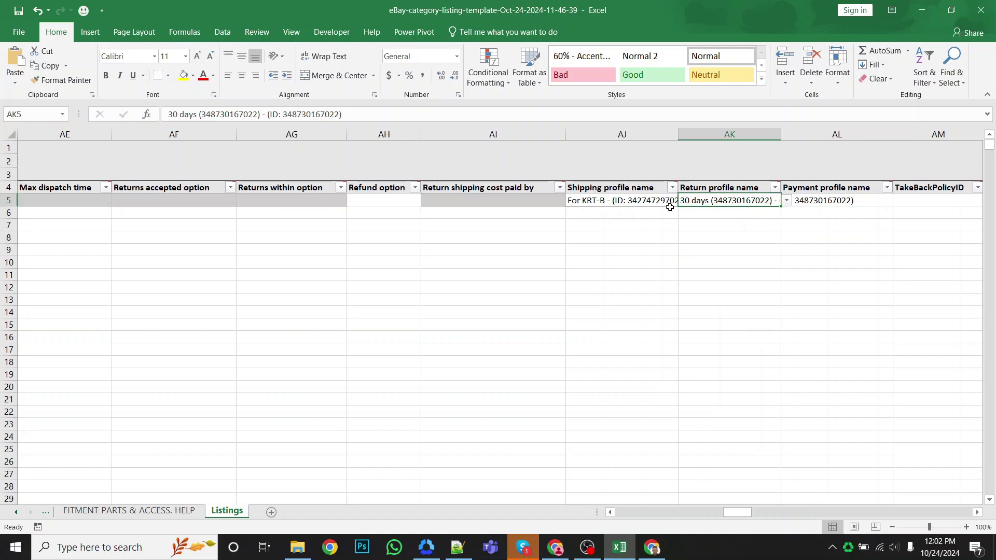
Go back over the row 5 returns, dispatch and shipping service cells to see which ones no longer apply
key(Left)
key(Left)
key(Left)
key(Left)
key(Left)
key(Left)
key(Left)
key(Left)
key(Left)
key(Left)
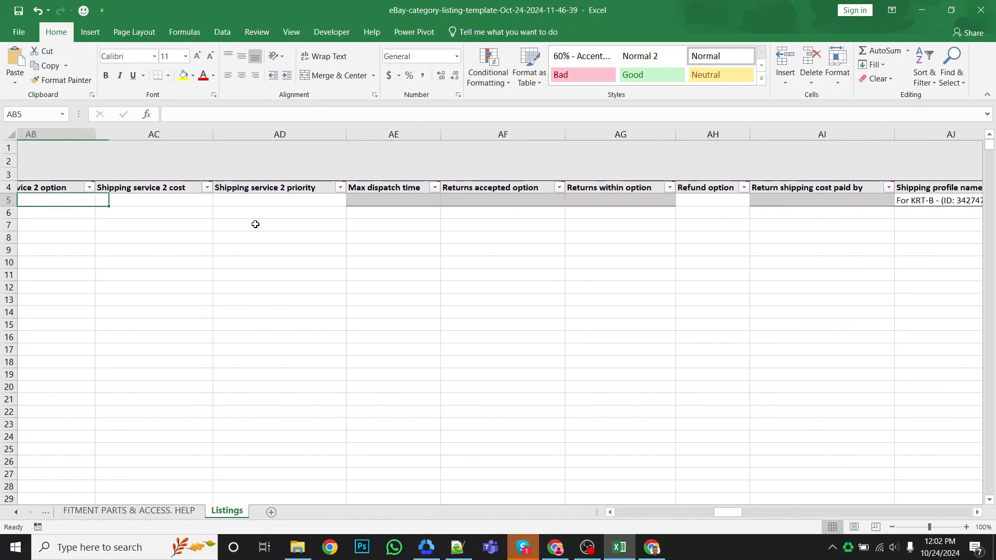
key(Left)
Fill in row 5 with brand Koolatron, colour Black, item height 10, item width 6, model KRT04 and type Mini Freezer
key(Right)
key(Right)
key(Right)
key(Right)
key(Right)
key(Right)
key(Right)
key(Right)
key(Right)
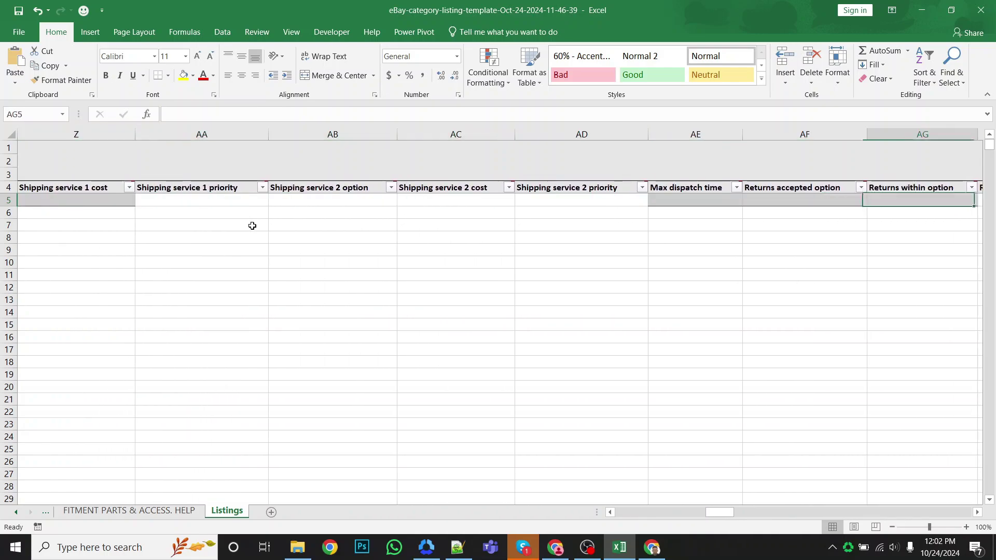
key(Right)
key(Right)
key(Right)
key(Right)
key(Right)
key(Right)
key(Right)
key(Right)
key(Right)
key(Right)
key(Right)
key(Right)
key(Right)
key(Right)
key(Right)
key(Right)
key(Right)
key(Right)
key(Right)
key(Right)
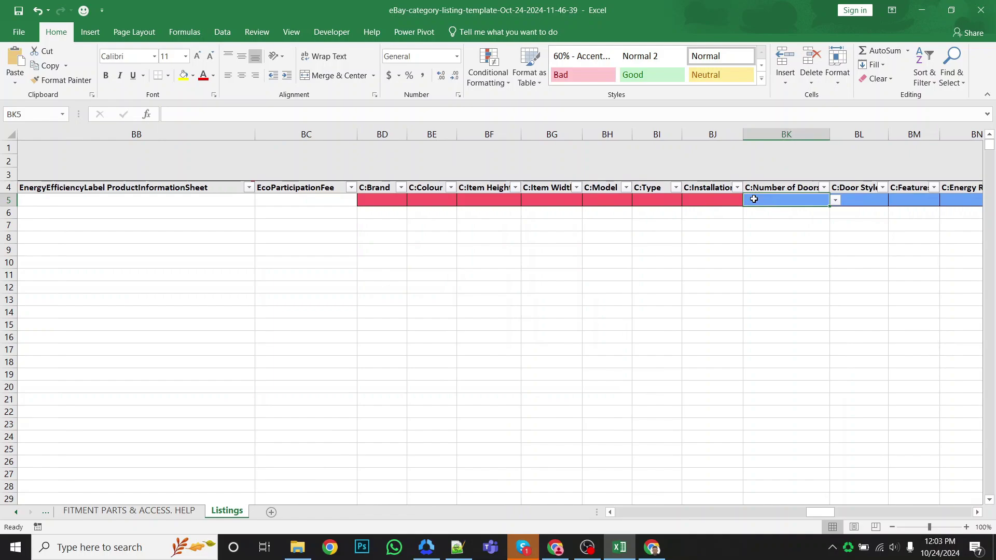
click(398, 202)
text(Koola)
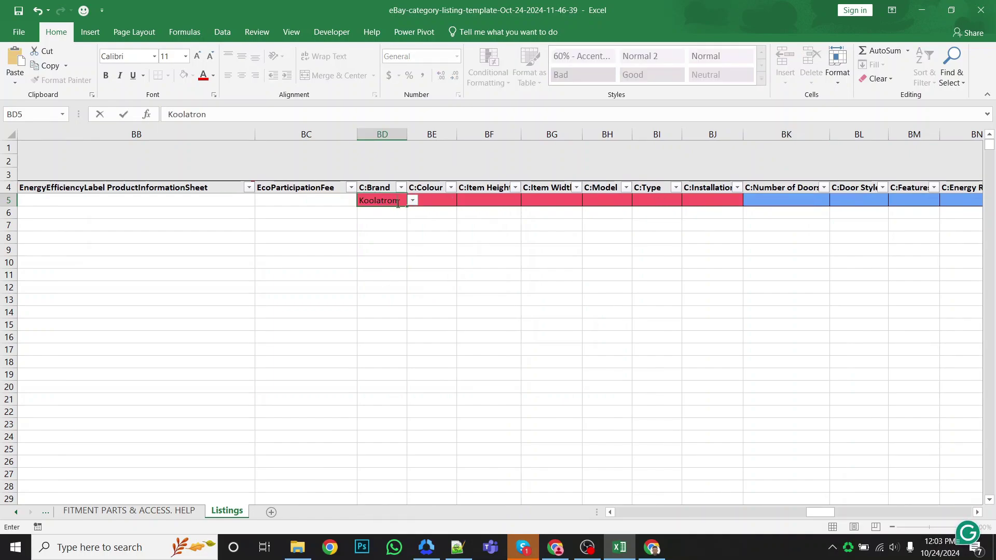
text(tron)
key(Tab)
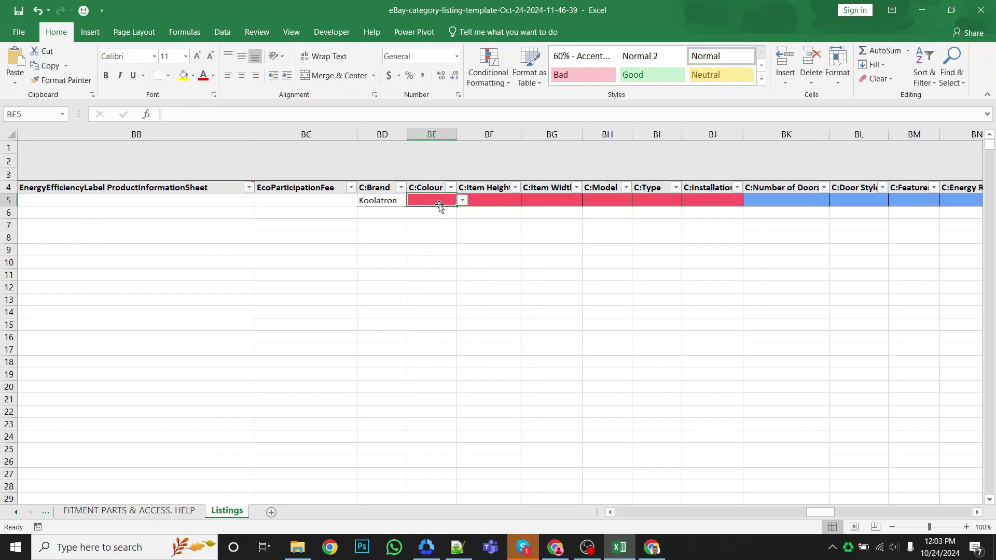
text(Black	10	6	KRT04	Mini Freezer)
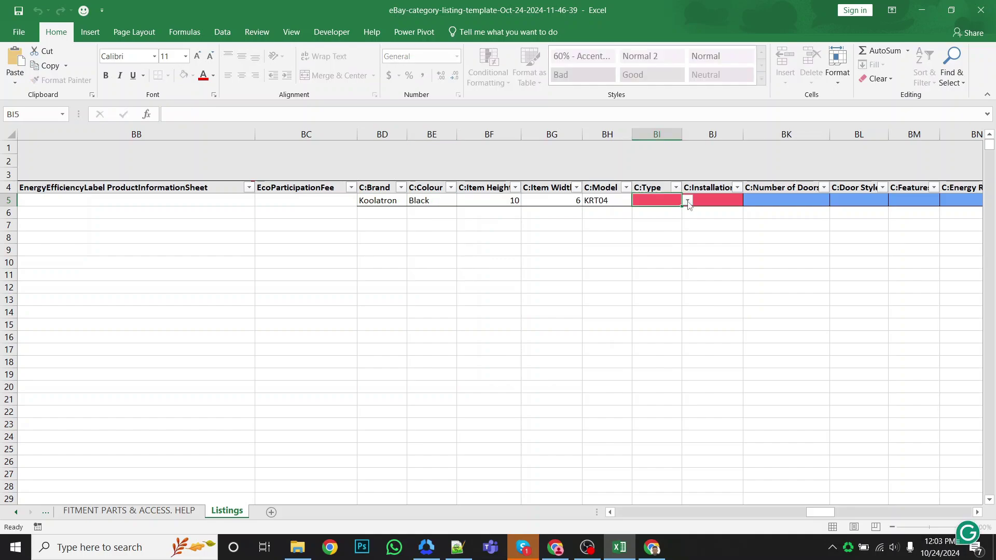
Set the row 5 Installation to Built-In and the Number of Doors to 1
click(739, 202)
click(749, 200)
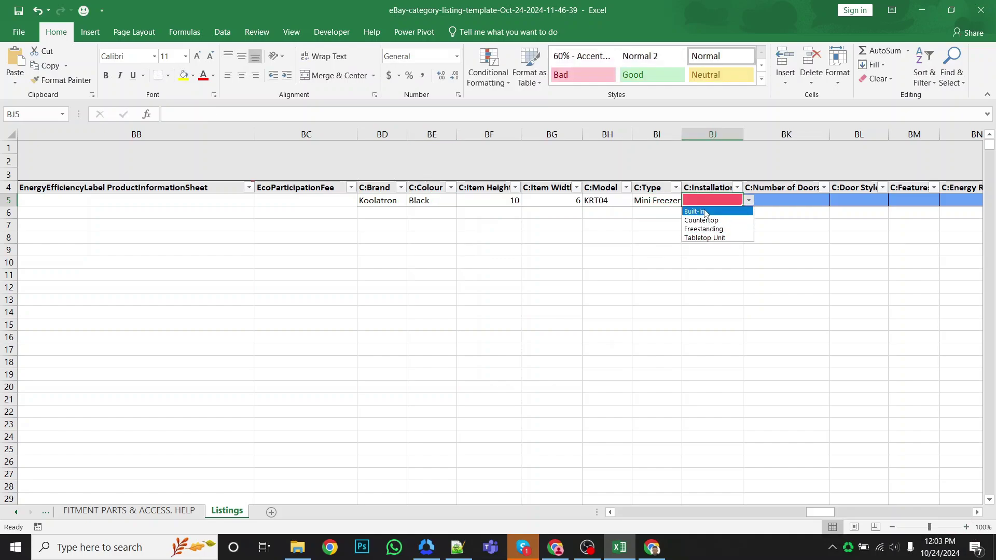
click(695, 211)
click(825, 203)
click(835, 201)
click(767, 221)
click(836, 200)
click(805, 211)
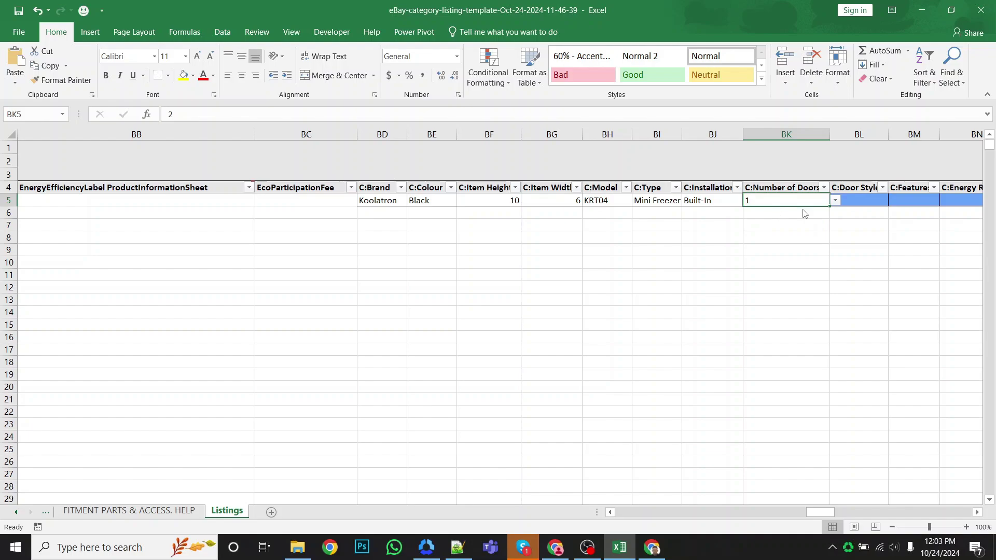
Set the row 5 Door Style to Compact and Features to Adjustable Thermostat
key(Tab)
key(Tab)
key(Tab)
key(Tab)
key(Tab)
key(Tab)
key(Tab)
key(Tab)
click(355, 200)
click(389, 201)
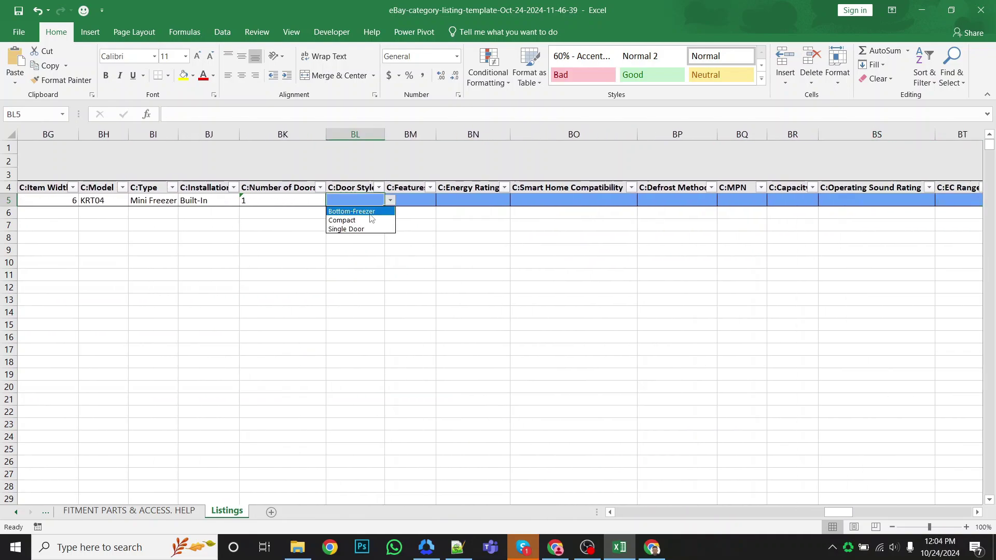
click(345, 220)
click(410, 200)
click(441, 200)
click(410, 229)
Set the row 5 Energy Rating to 3.5 Stars
click(470, 201)
click(504, 200)
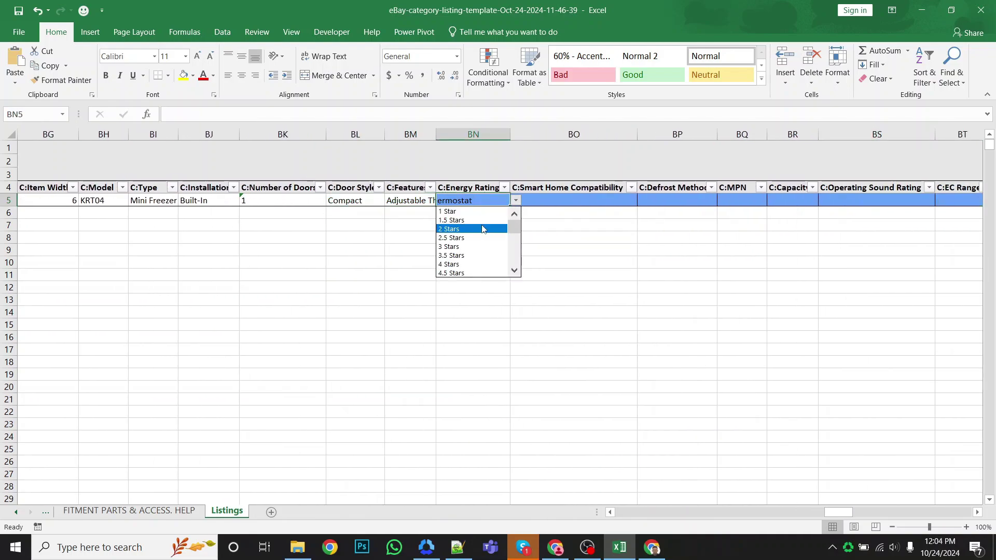
click(456, 254)
Review the Smart Home Compatibility options and the remaining recommended item-specific columns in row 5
click(574, 200)
click(643, 200)
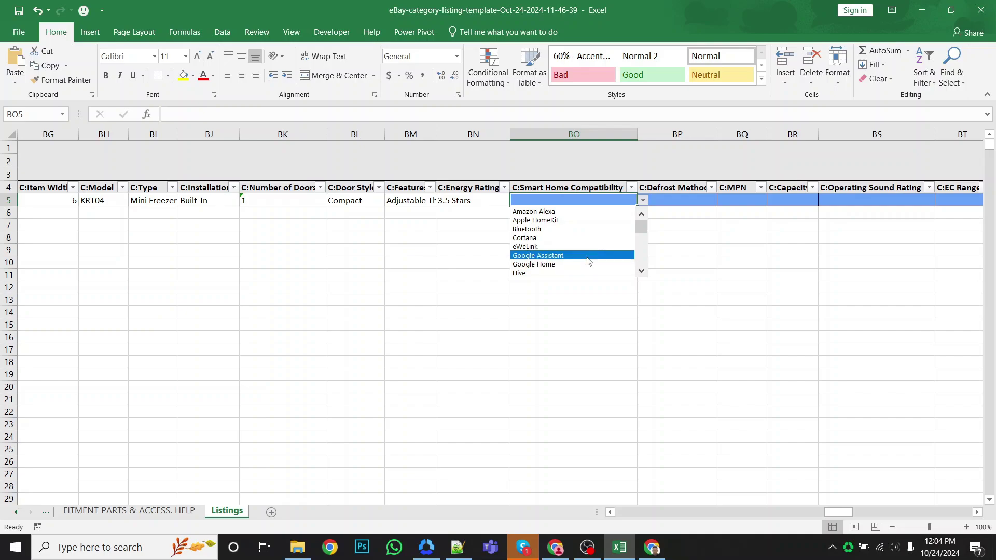
click(673, 203)
key(Right)
key(Right)
key(Right)
key(Right)
key(Right)
key(Right)
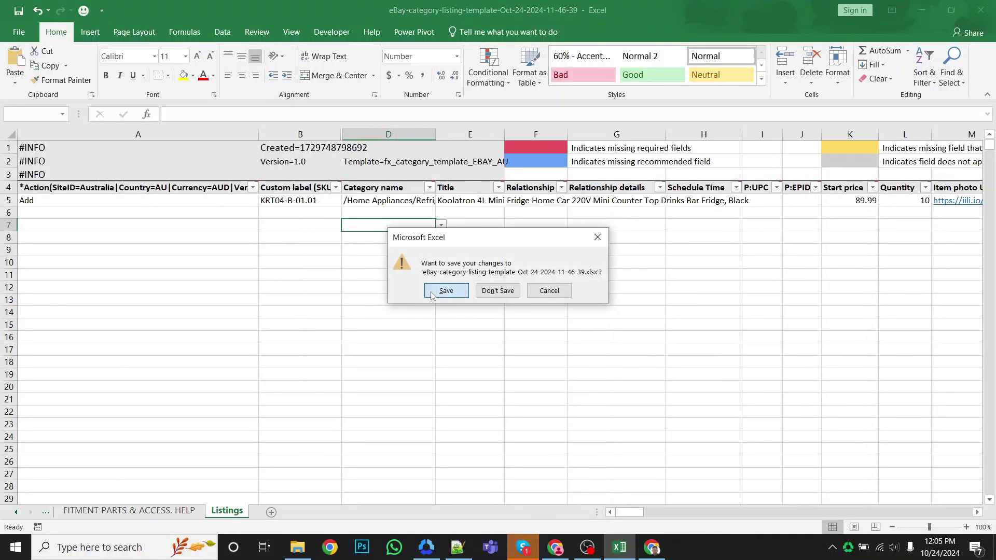
click(432, 294)
scroll(644, 218, up, 3)
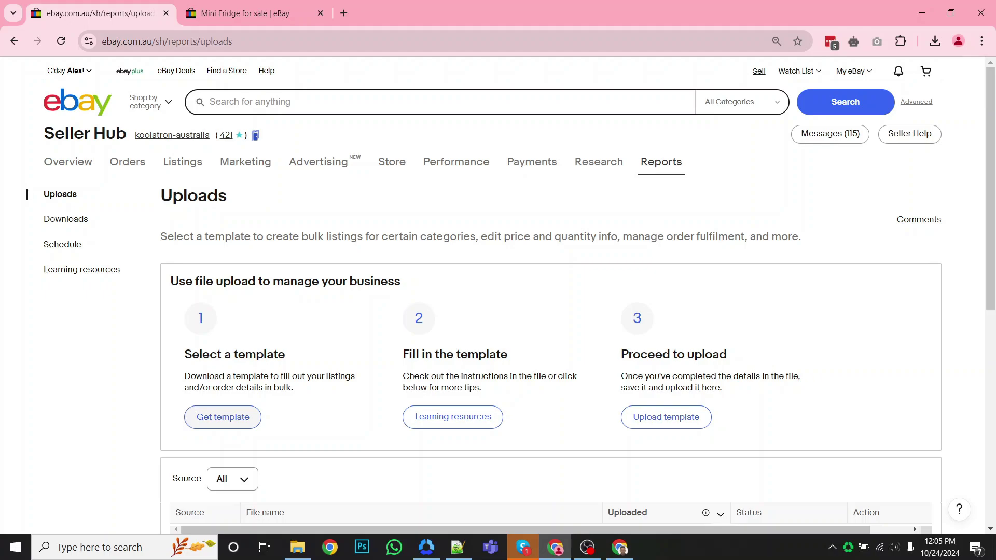
click(678, 416)
click(590, 339)
click(173, 124)
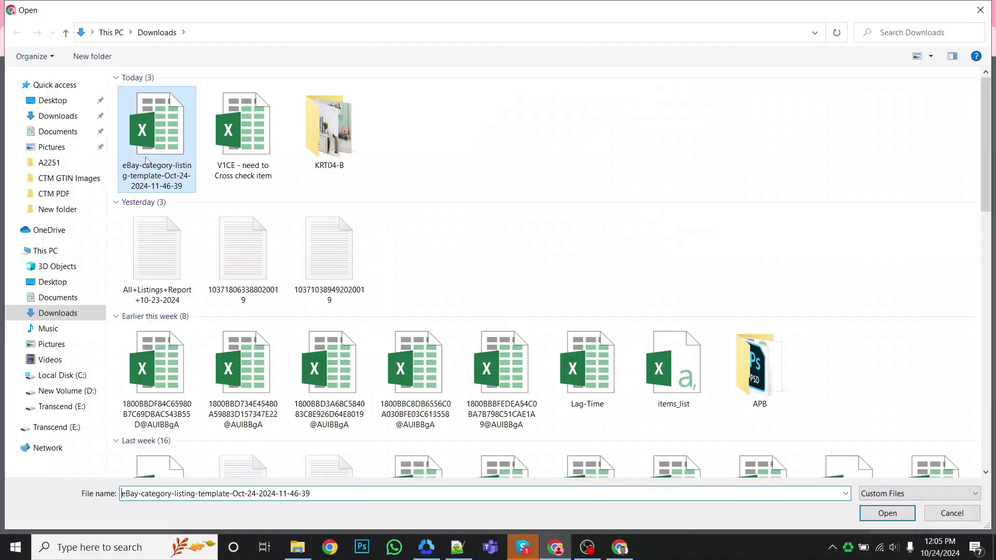